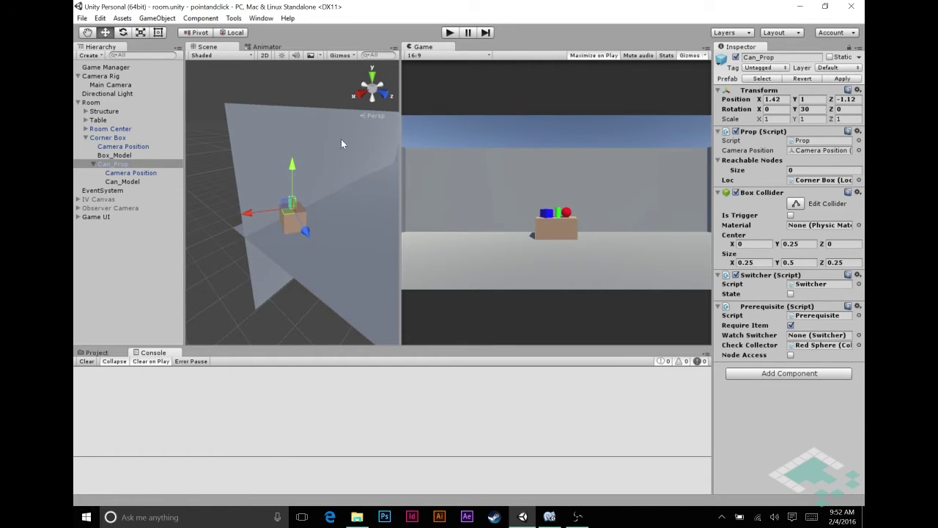
Playtest the scene, move from the table to the room center, and turn off gizmos in the Game view
click(450, 32)
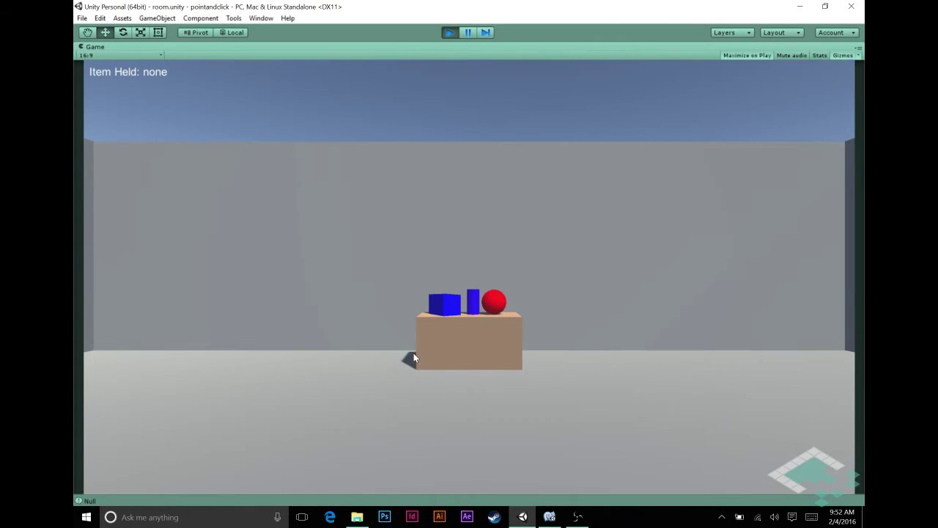
click(477, 347)
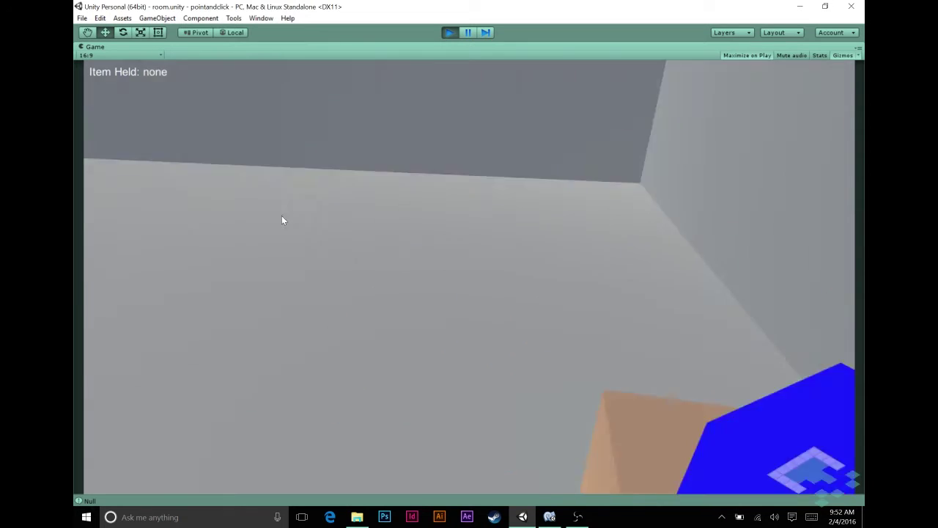
click(283, 220)
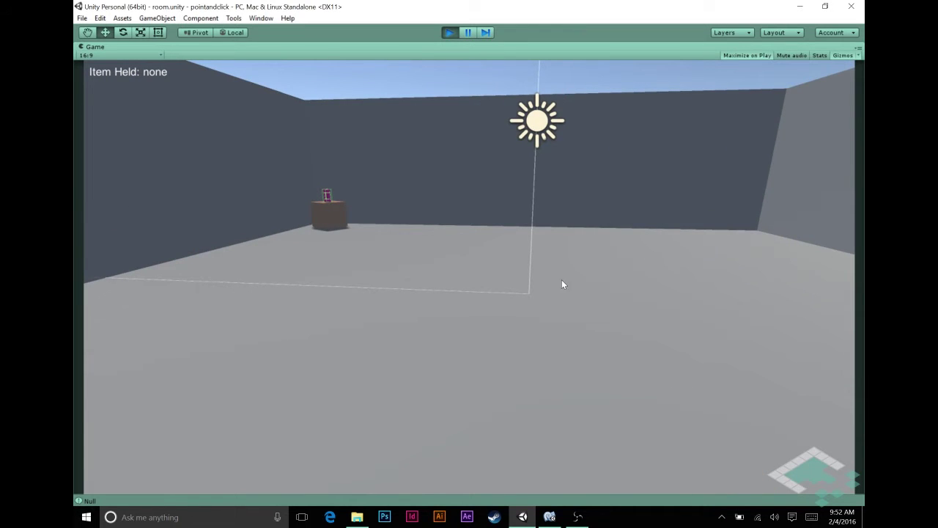
drag(678, 287, 732, 278)
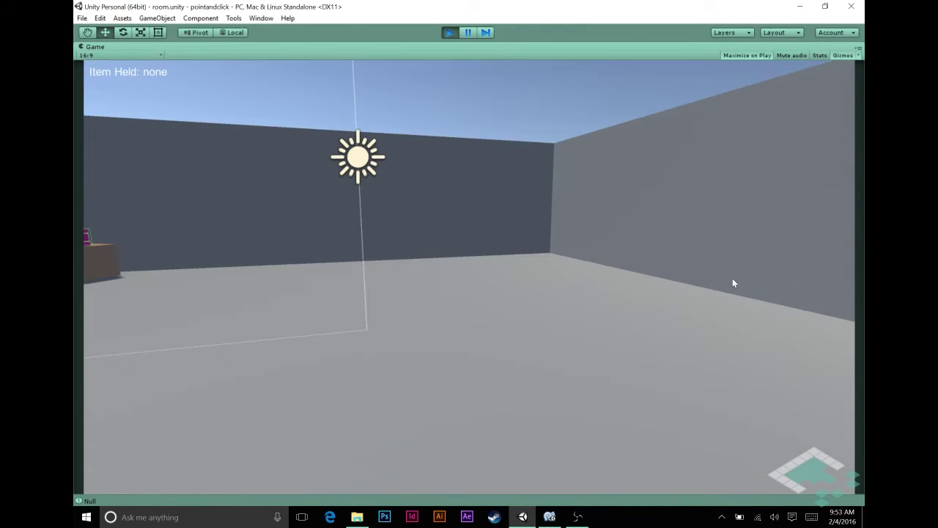
click(842, 55)
click(571, 282)
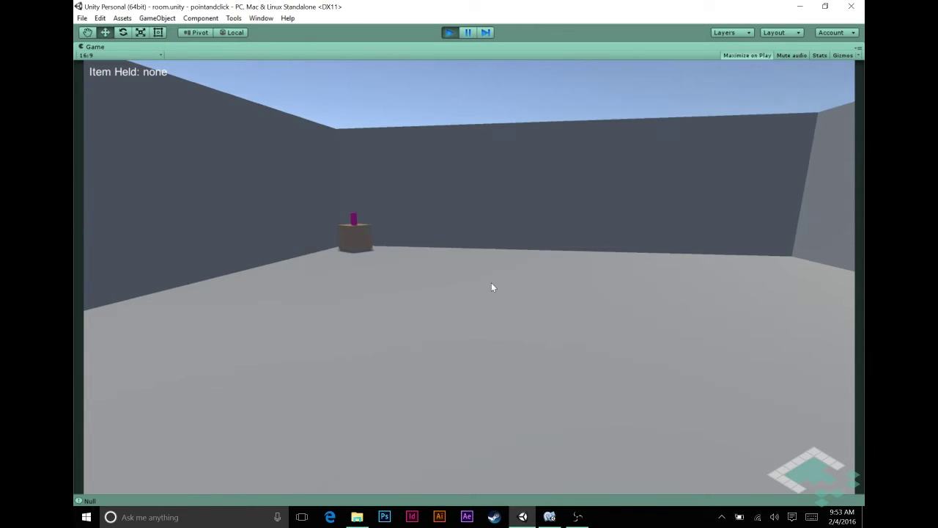
Look around the room from the current node, return to the overview of the table, and stop the playtest
drag(596, 302, 513, 247)
drag(662, 261, 543, 251)
click(543, 251)
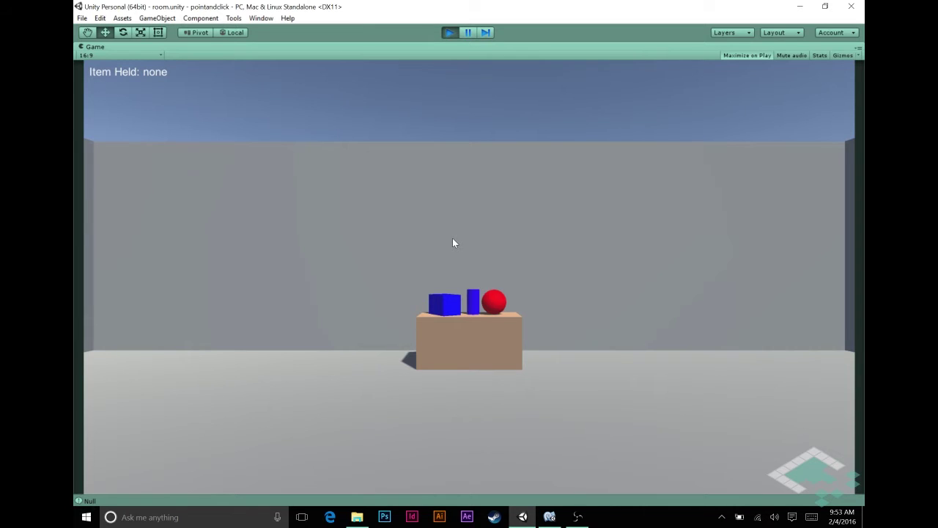
click(451, 35)
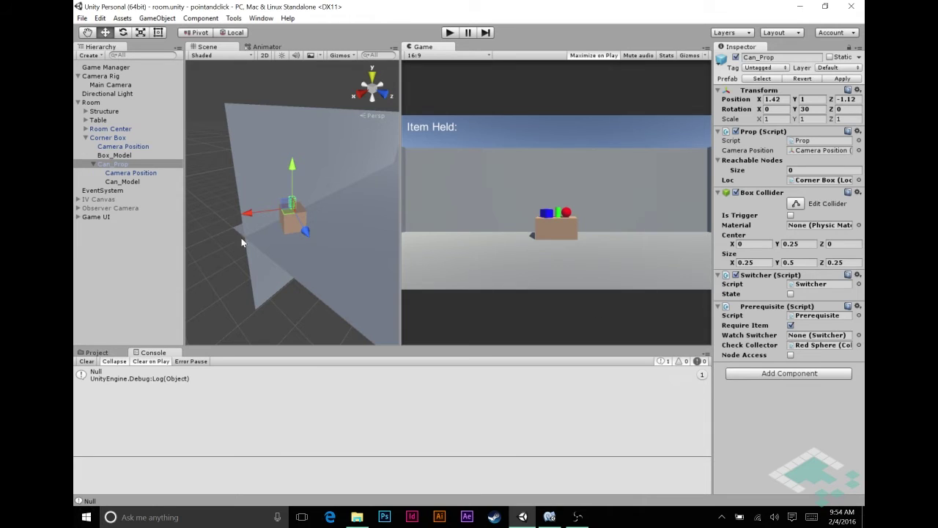
Widen the Scene view by narrowing the Game view beside it
middle_drag(364, 213, 244, 210)
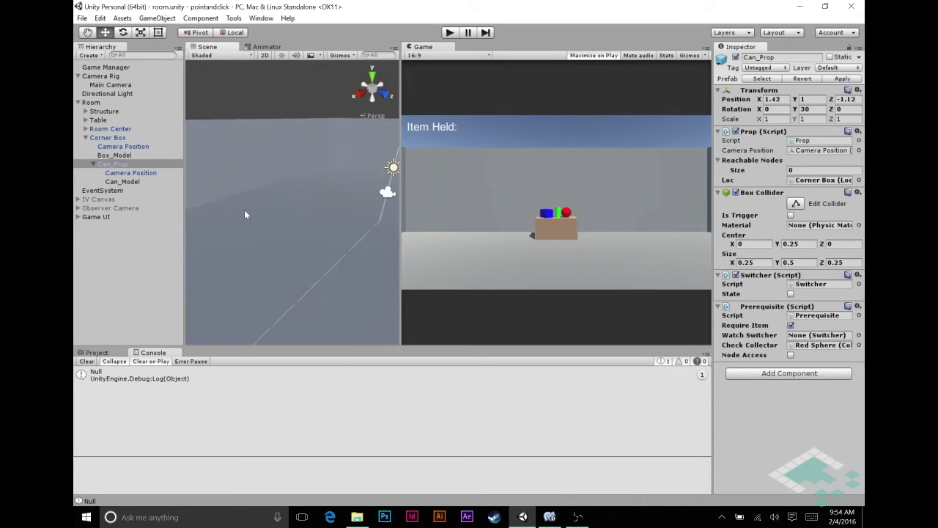
scroll(347, 206, down, 5)
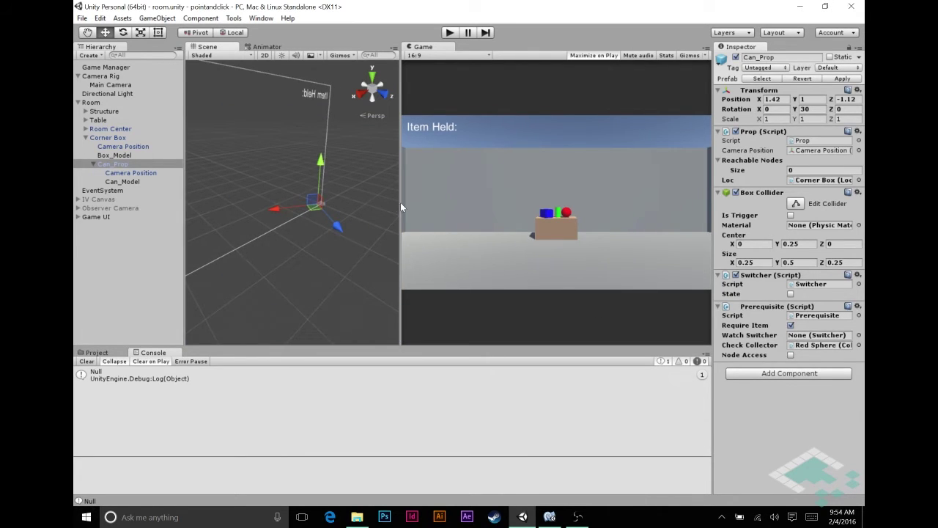
drag(400, 202, 569, 202)
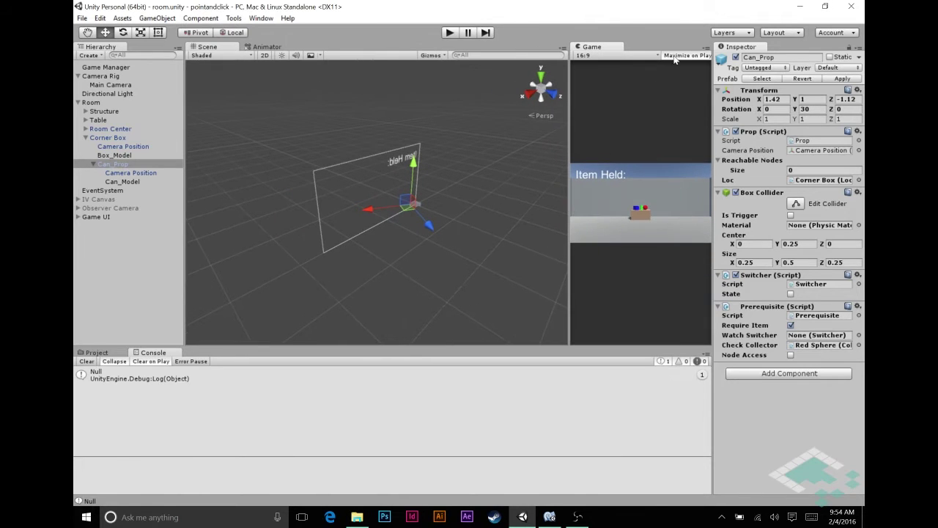
scroll(377, 216, up, 4)
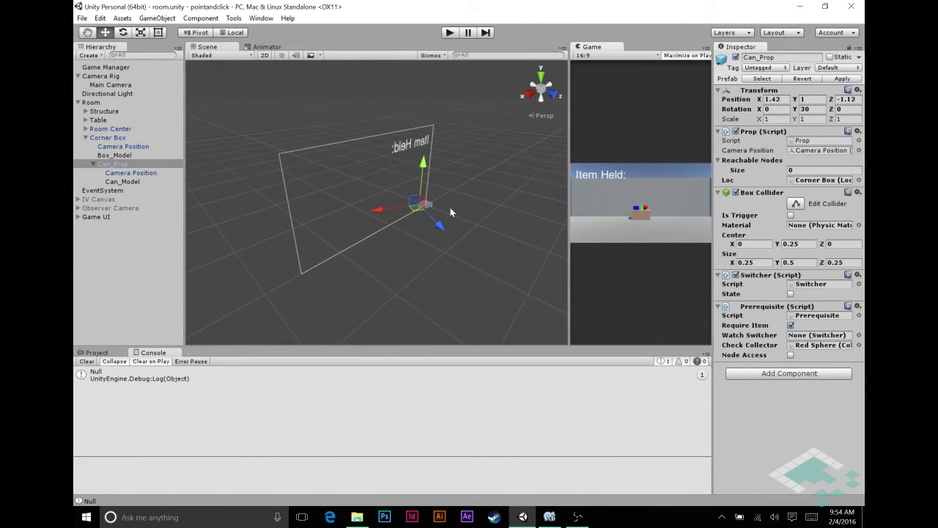
Inspect Can_Prop, Room Center and the colliders of all nodes under Room in the Scene view
click(134, 164)
key(f)
scroll(476, 227, down, 10)
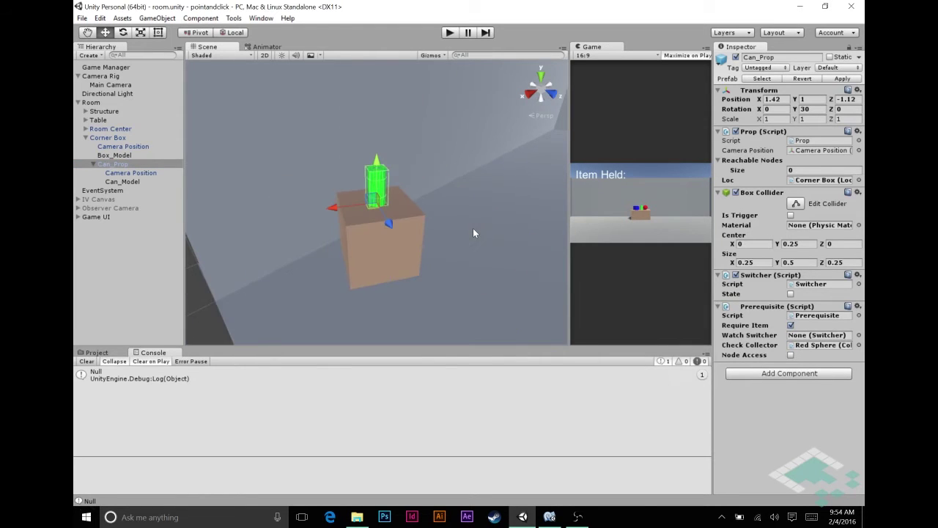
middle_drag(479, 225, 409, 225)
click(99, 130)
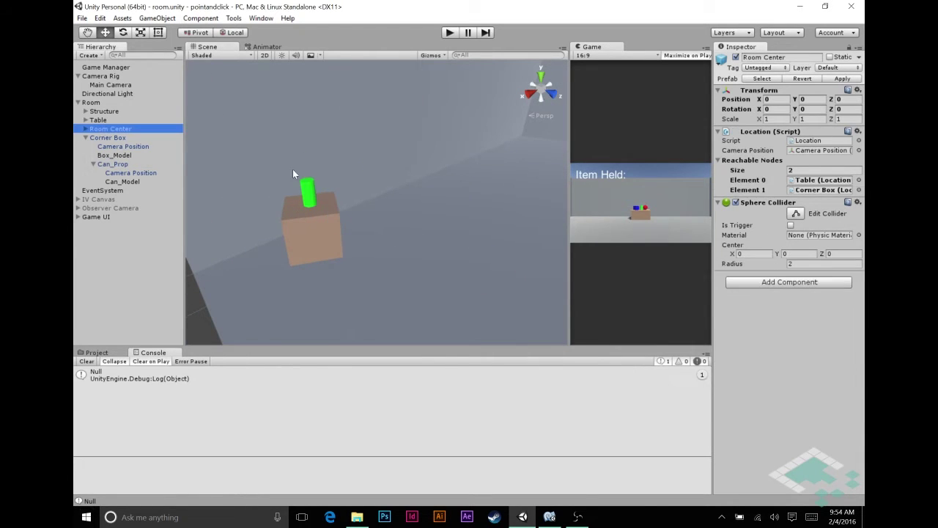
key(f)
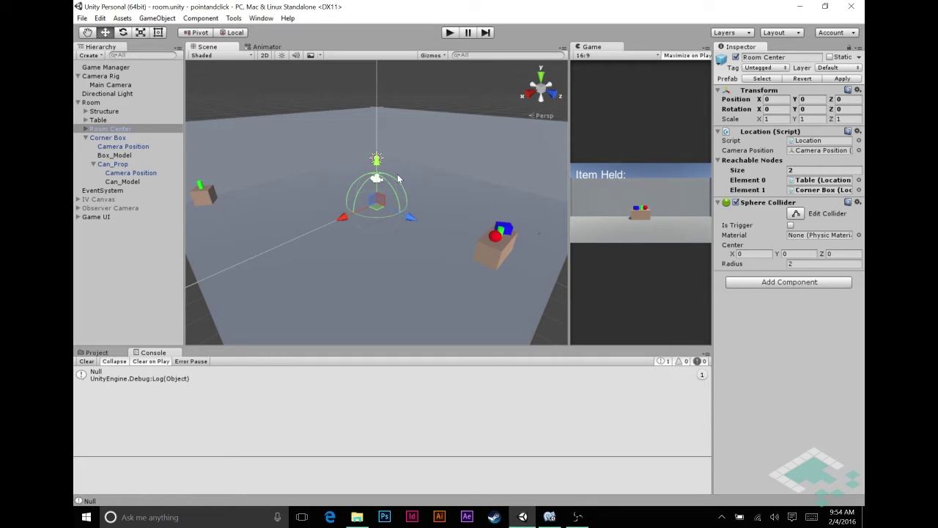
click(93, 102)
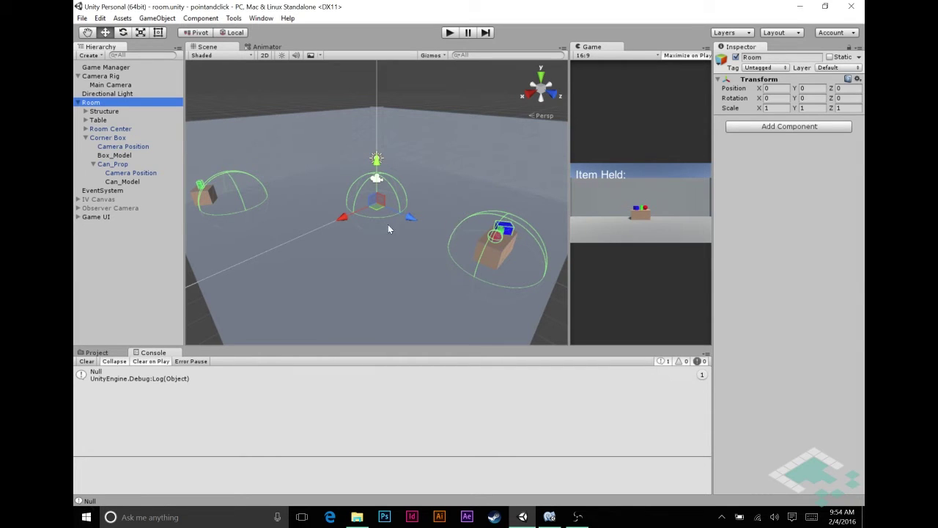
click(113, 165)
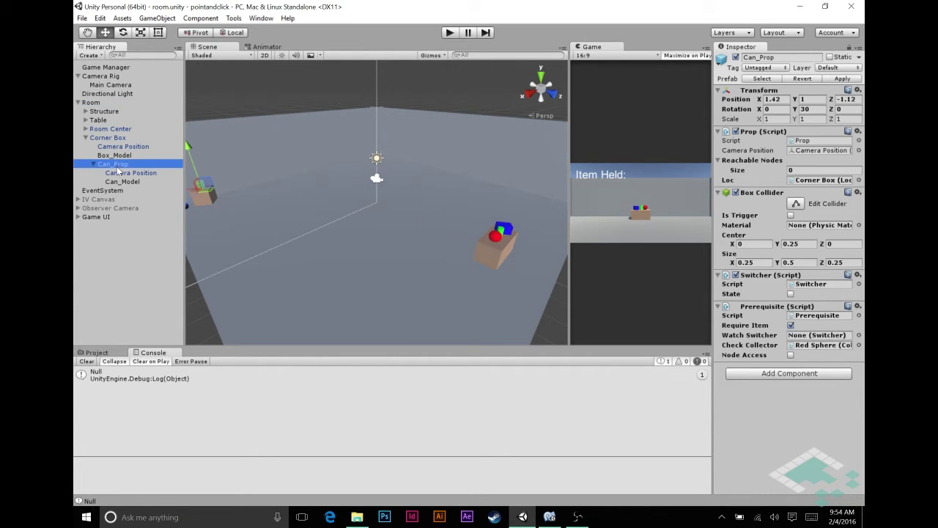
Set the radius of Room Center's sphere collider to 4 and save the scene
click(110, 129)
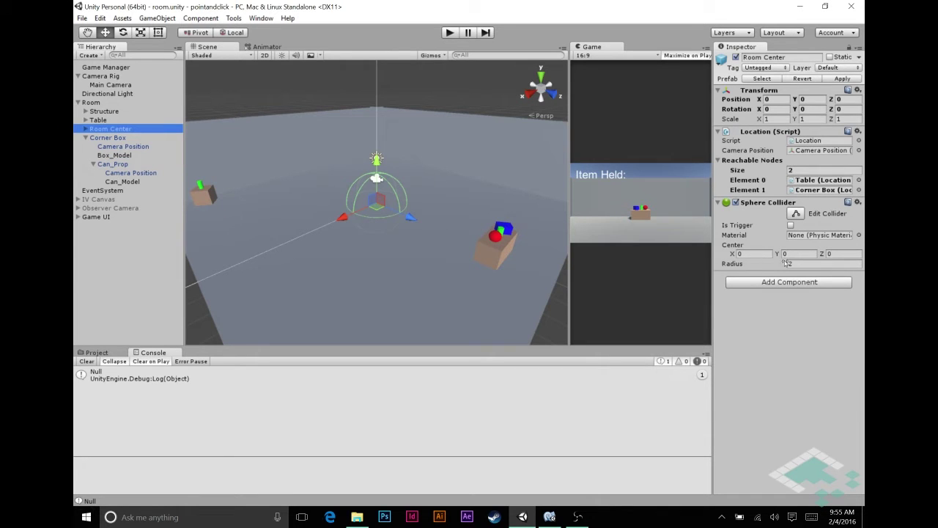
drag(751, 267, 792, 264)
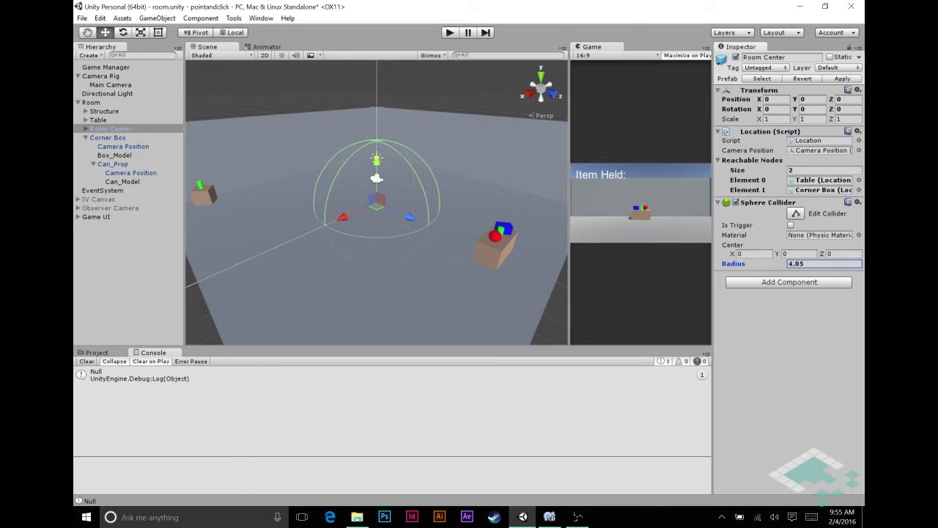
click(790, 264)
text(4)
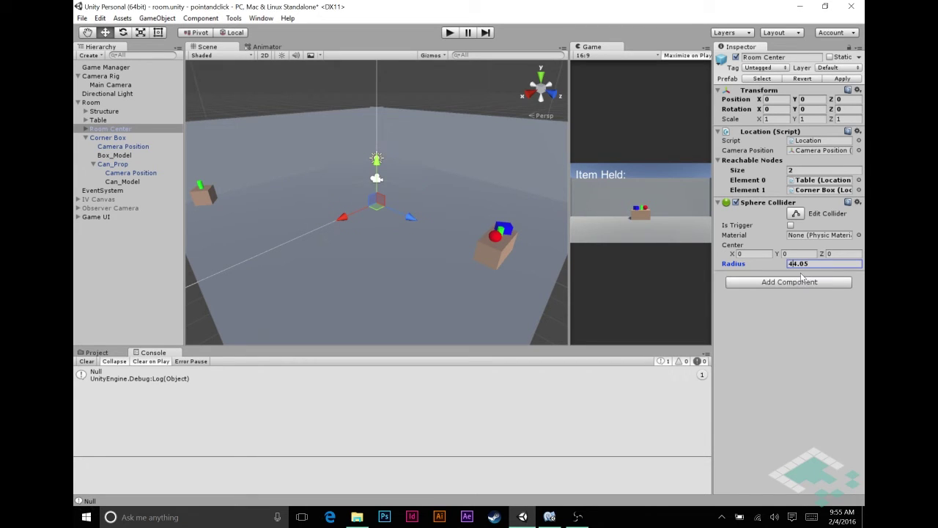
key(BackSpace)
key(BackSpace)
key(BackSpace)
key(BackSpace)
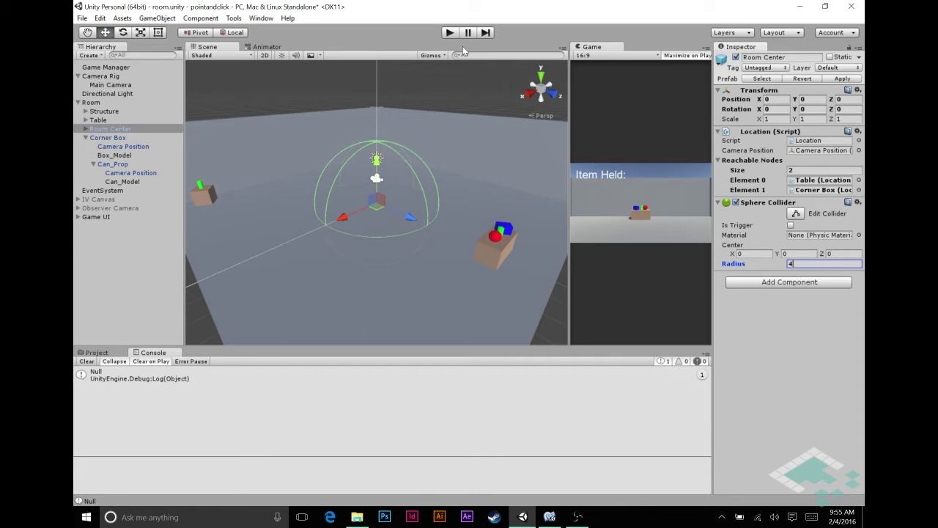
key(ctrl+s)
Add a spotlight as a child of Room Center and raise it to about Y 7.17
click(166, 18)
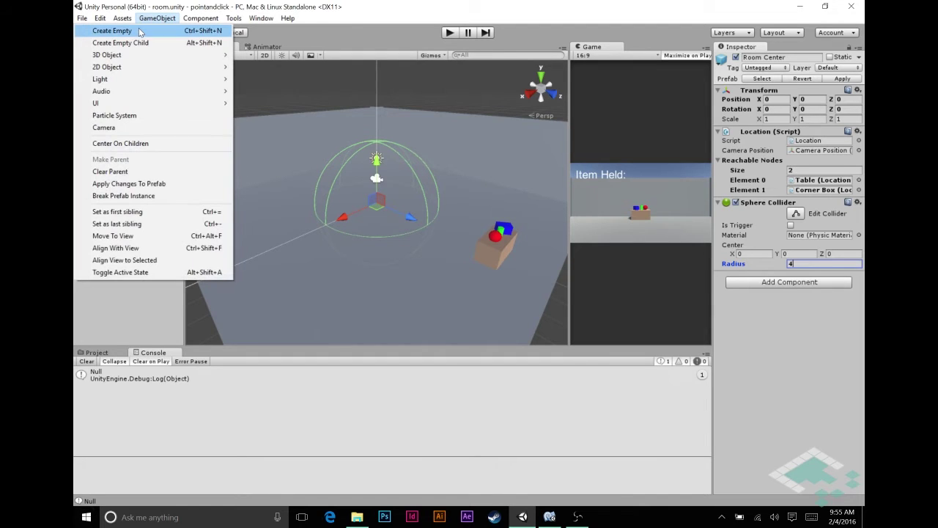
mouse_move(198, 81)
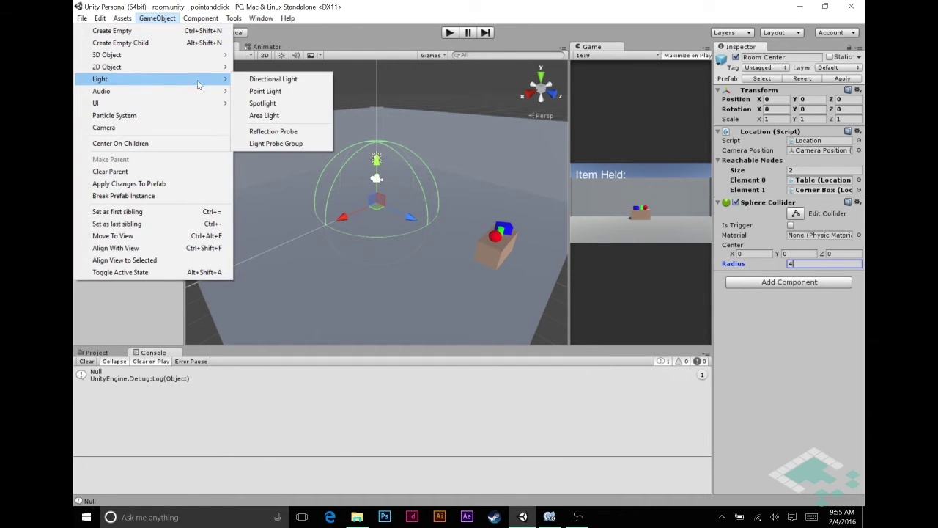
click(281, 102)
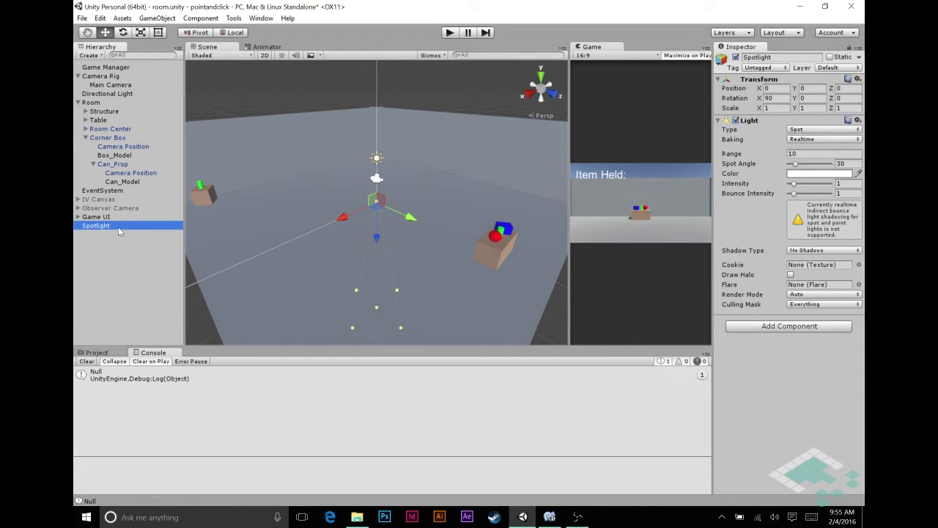
drag(118, 227, 103, 137)
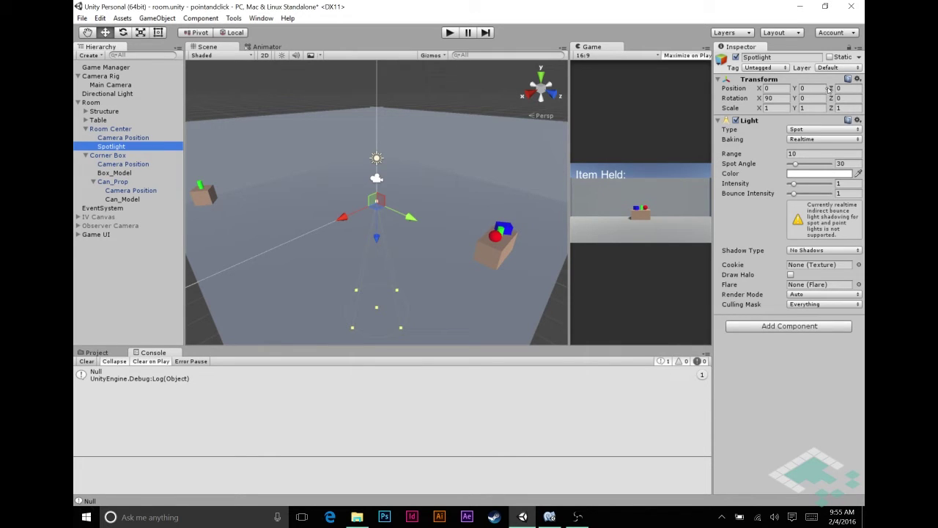
drag(378, 245, 363, 145)
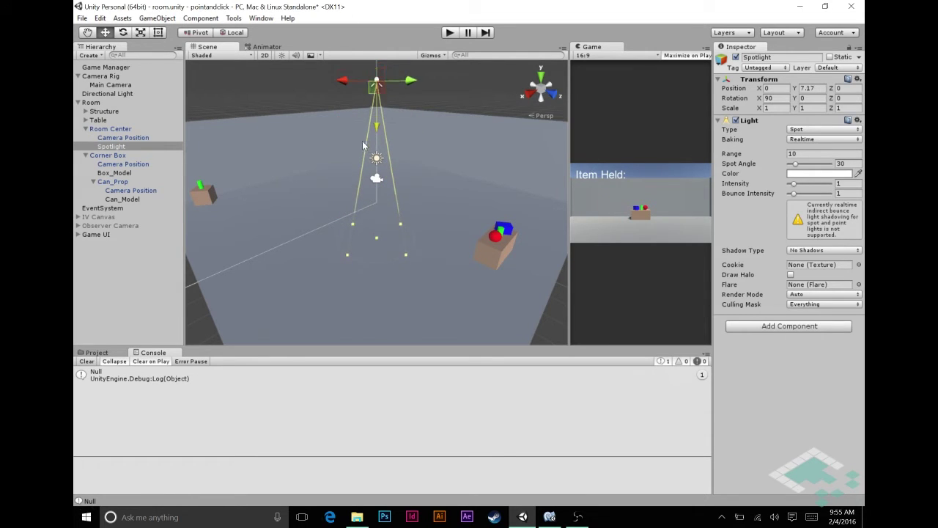
Turn on scene lighting in the Scene view and set the spotlight's intensity to 3
click(282, 57)
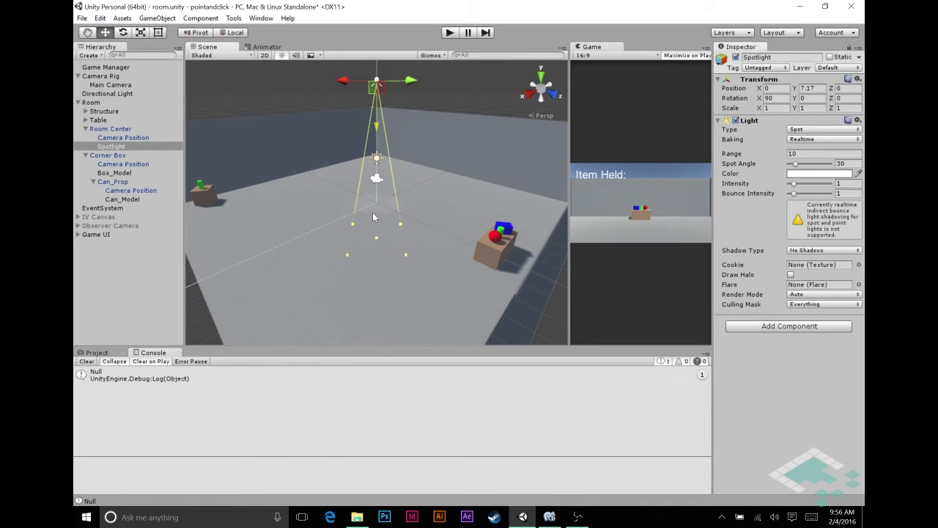
scroll(378, 213, up, 6)
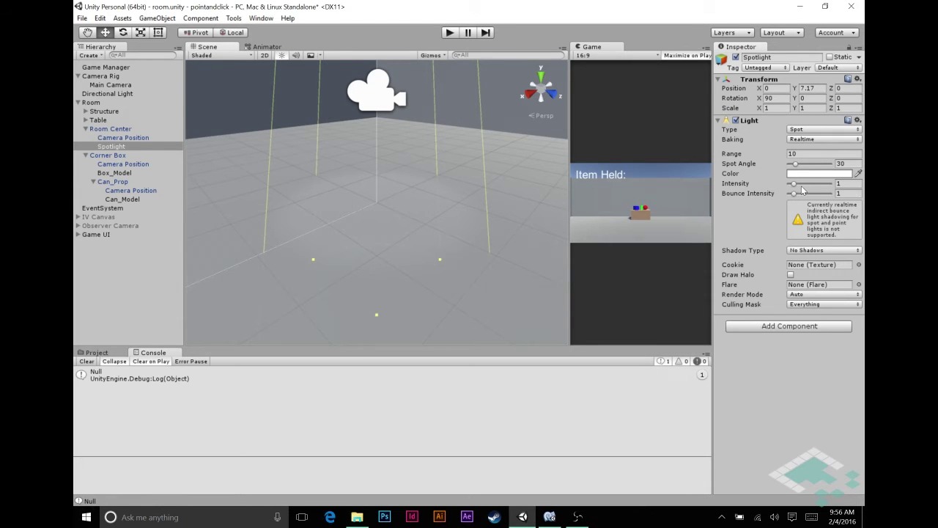
drag(793, 184, 805, 188)
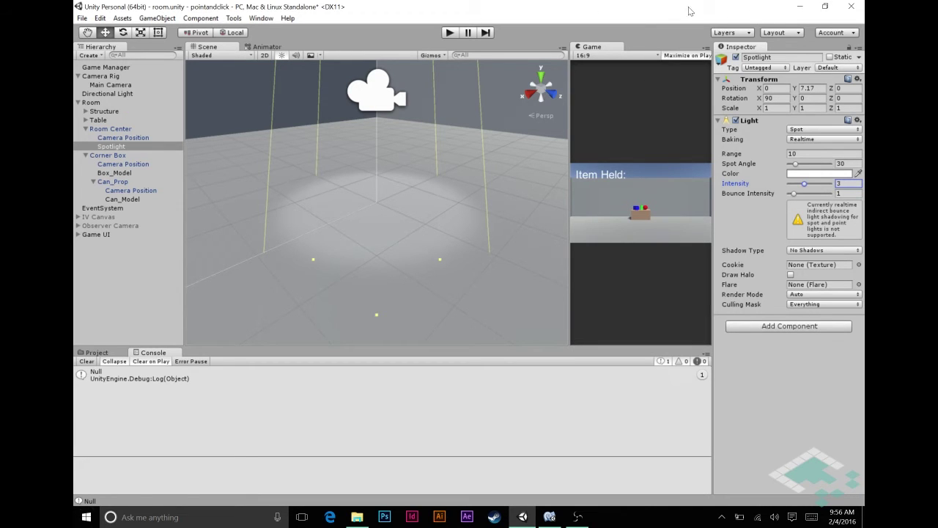
Set the Directional Light's intensity to 0.5
scroll(425, 205, down, 8)
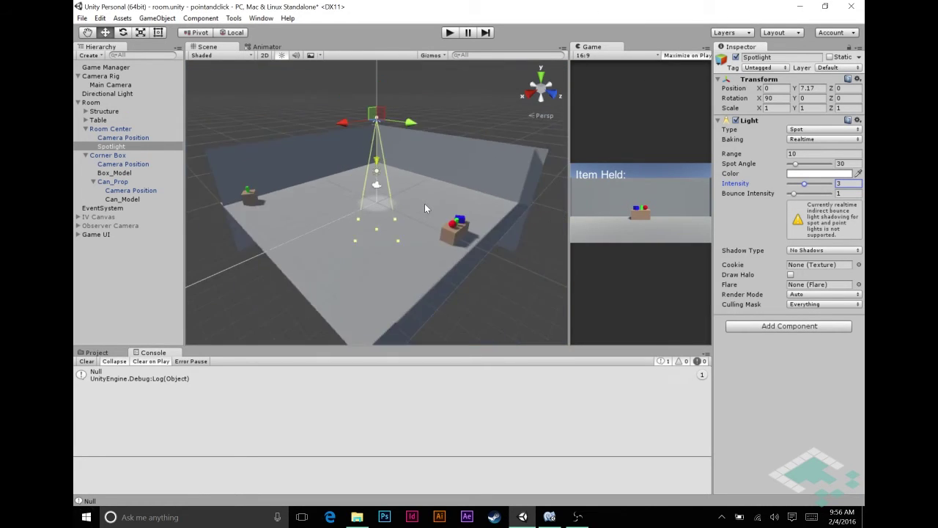
scroll(425, 203, up, 2)
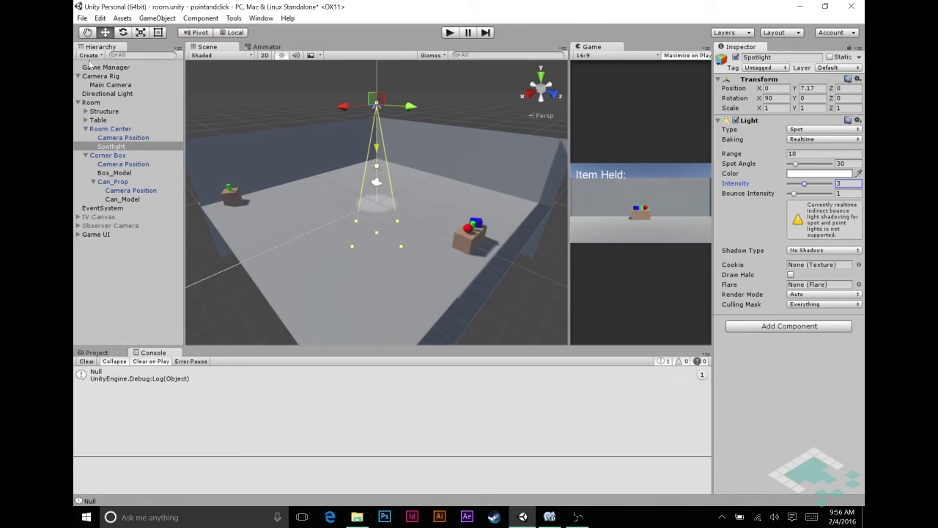
click(97, 94)
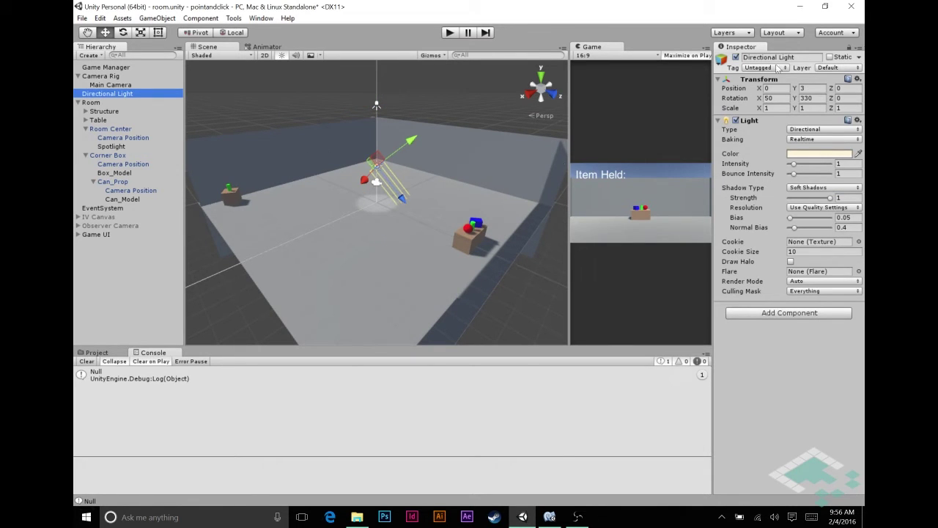
click(843, 163)
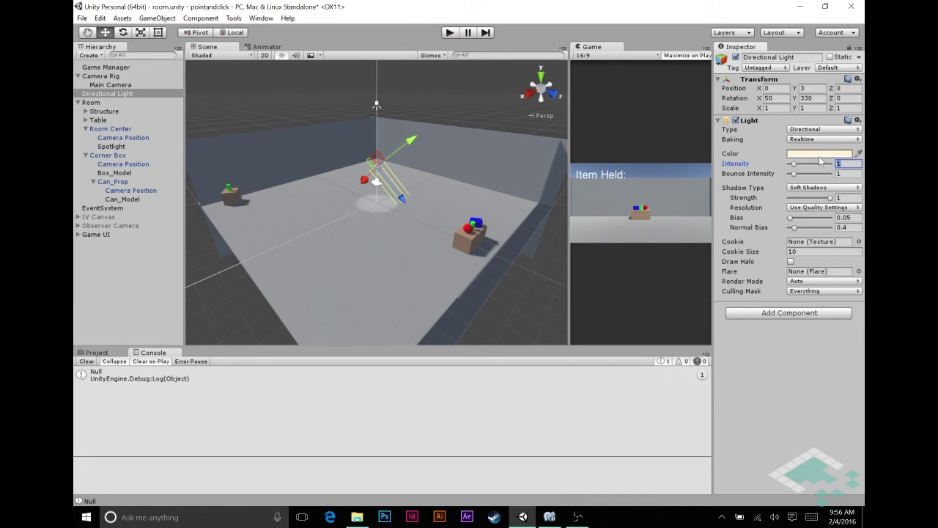
text(.5)
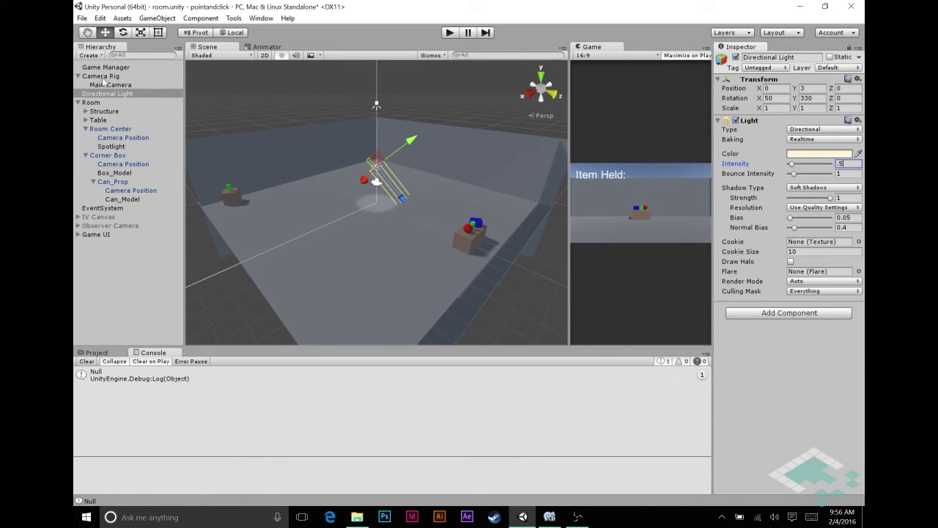
Compare the spotlight's cone with Room Center's sphere collider in the Scene view
click(108, 147)
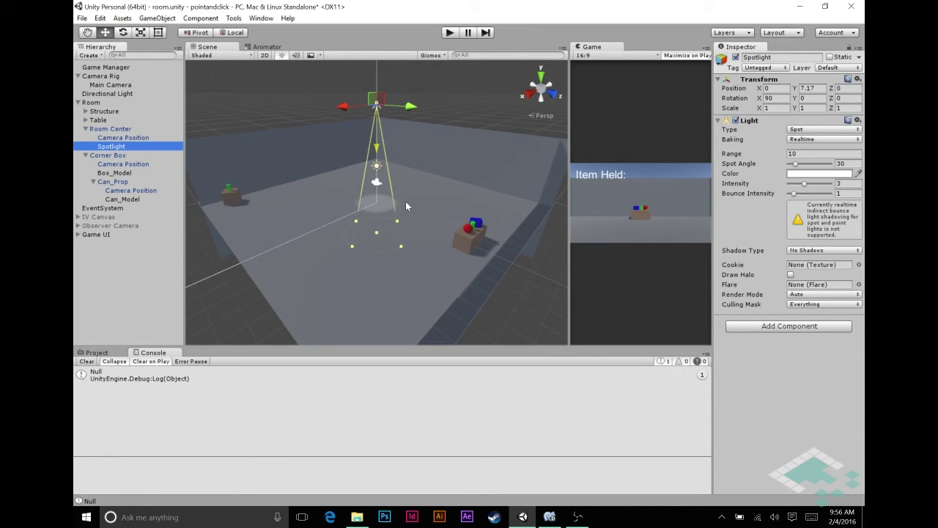
click(110, 129)
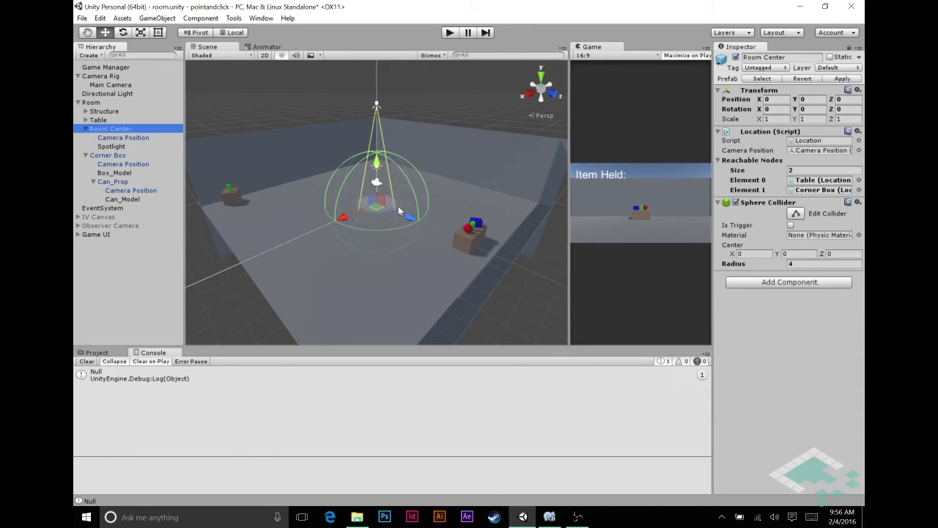
Set the spotlight's spot angle to 60 and compare its cone with Room Center's sphere collider
click(106, 146)
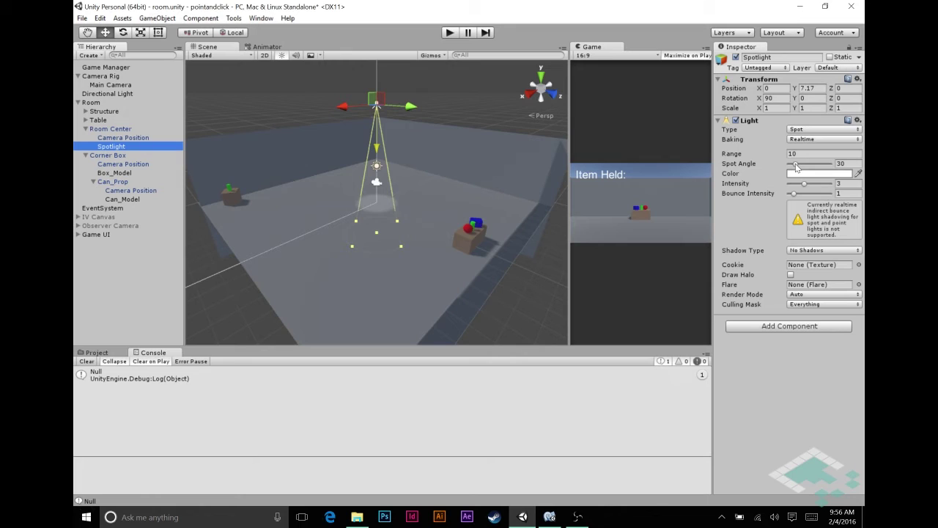
click(796, 166)
drag(818, 166, 817, 166)
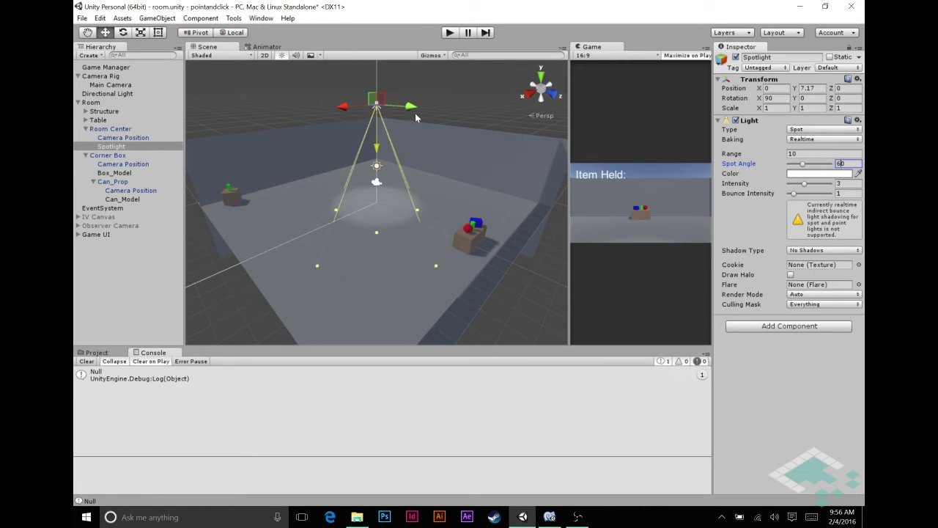
click(102, 130)
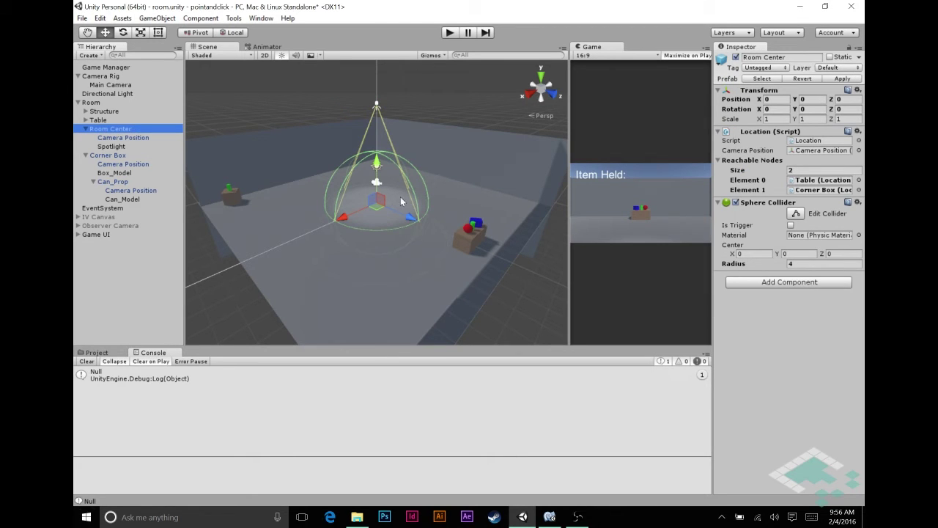
Run the scene, go to the table and return to Room Center through the spotlit floor area
click(450, 33)
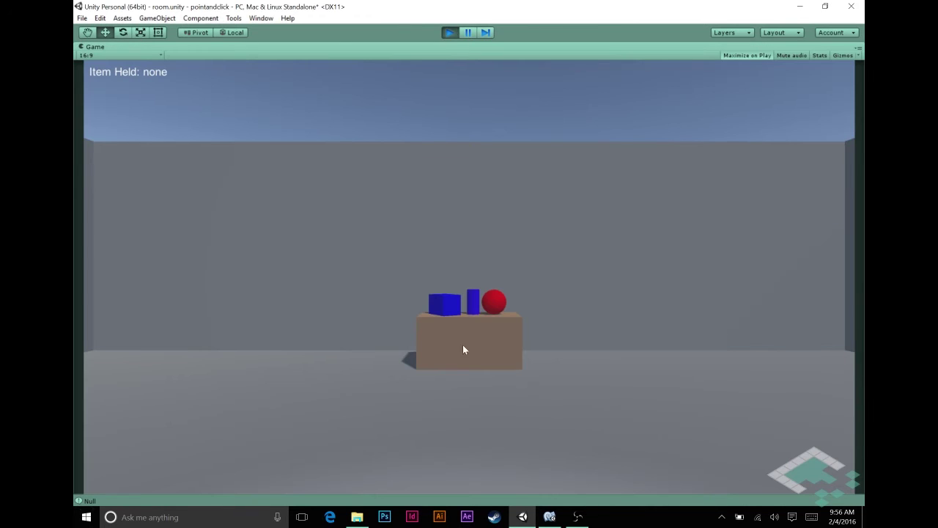
click(463, 346)
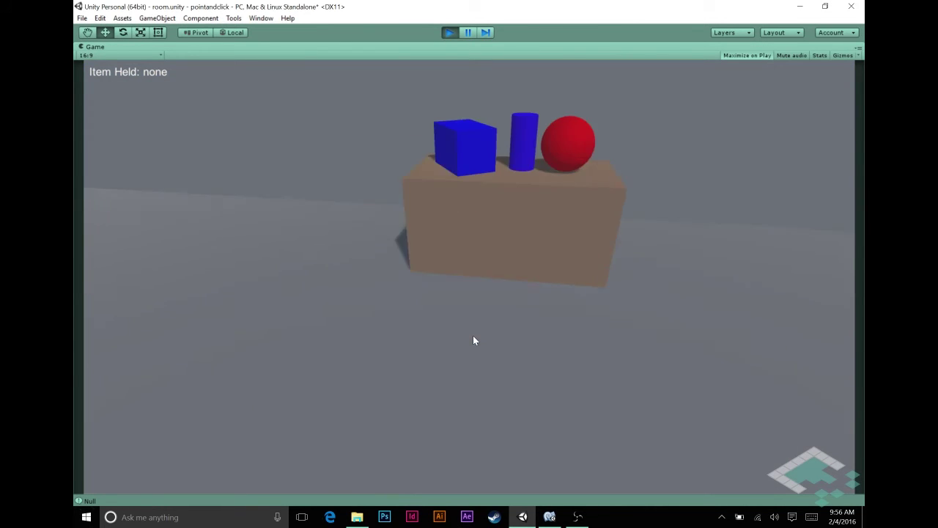
drag(670, 420, 123, 304)
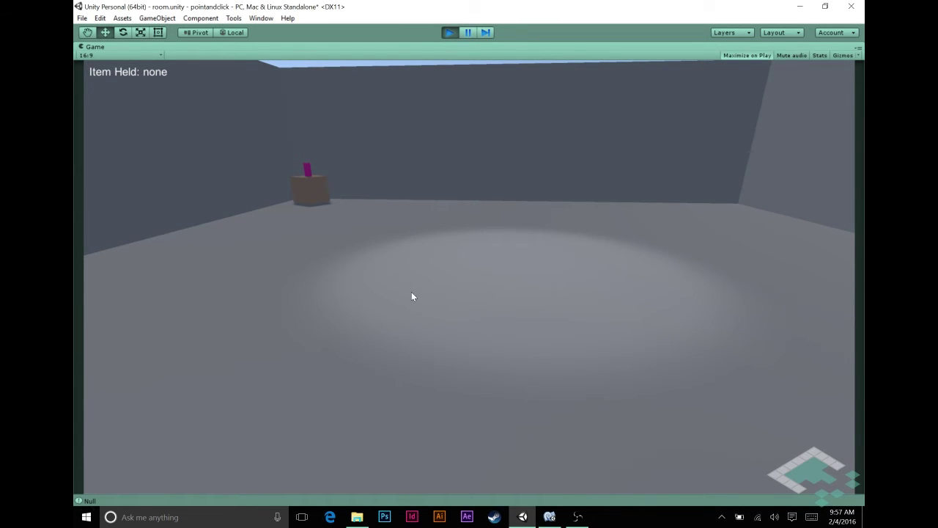
click(529, 278)
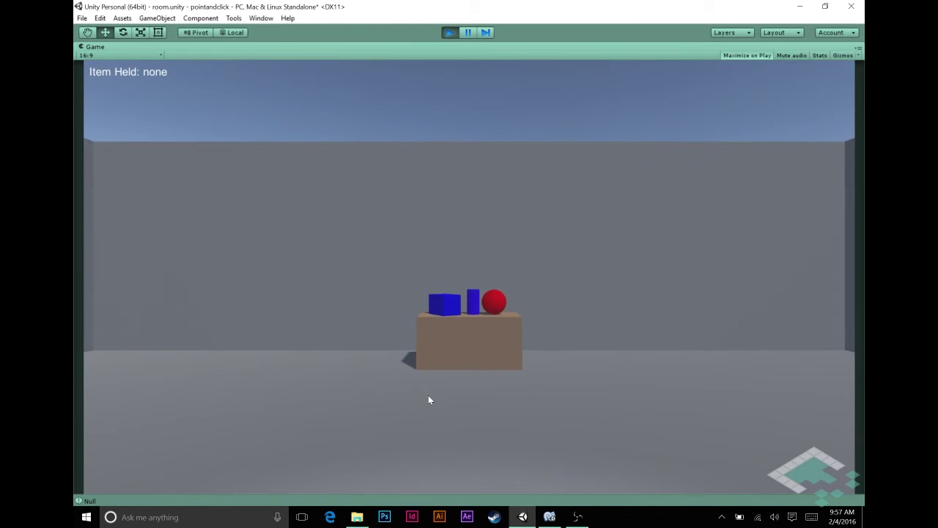
Test travelling from Room Center to the corner box and back in the running game
drag(428, 396, 864, 394)
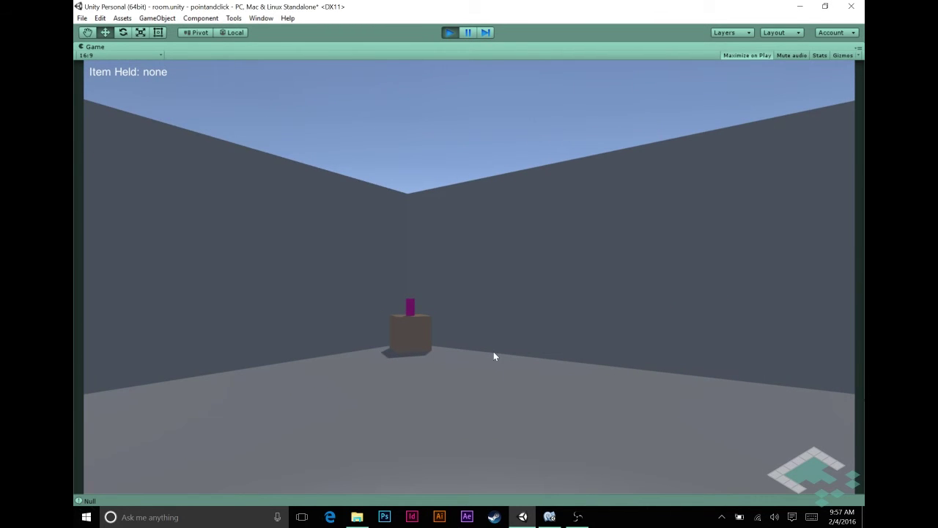
click(425, 345)
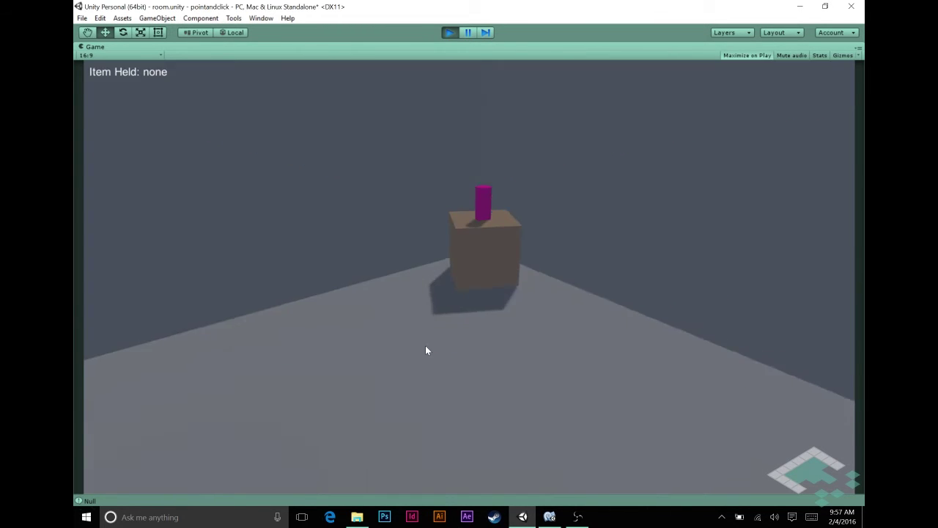
mouse_move(72, 319)
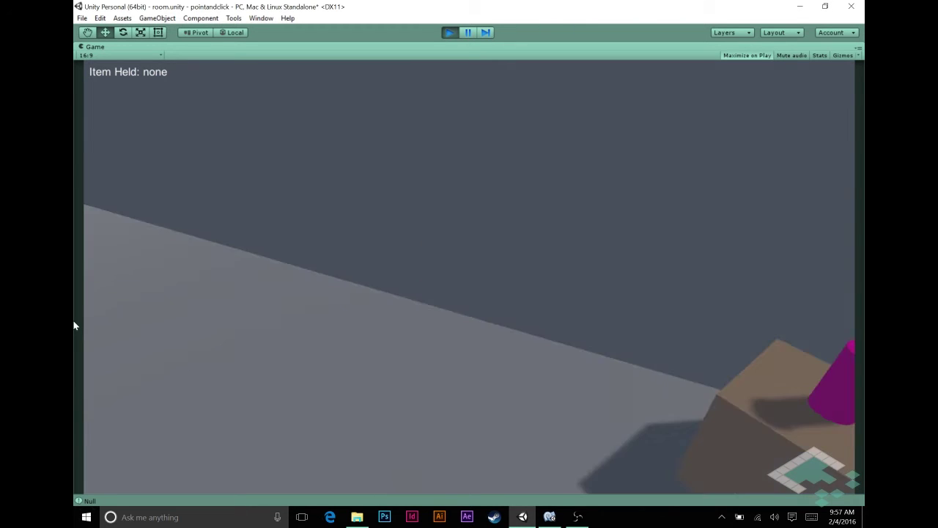
click(363, 259)
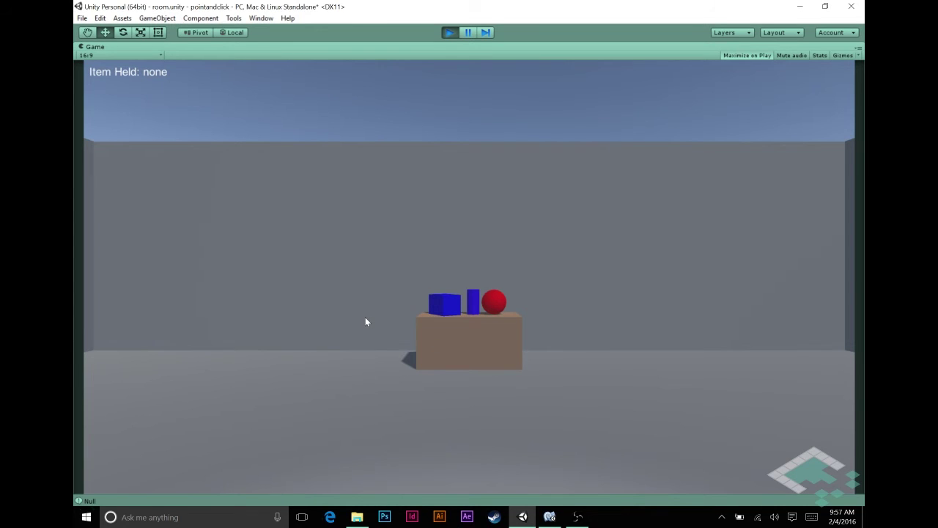
Test the route between Room Center and the table twice, returning through the spotlit floor each time
click(494, 350)
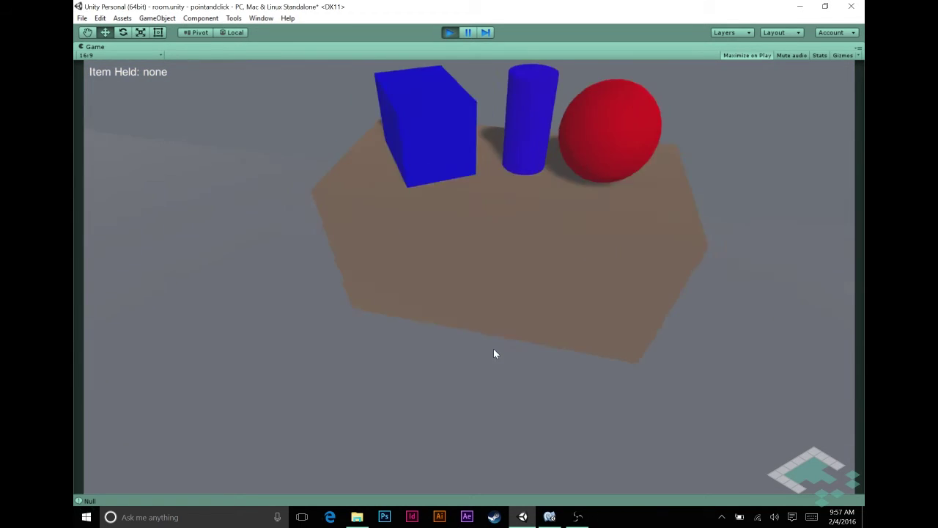
mouse_move(73, 327)
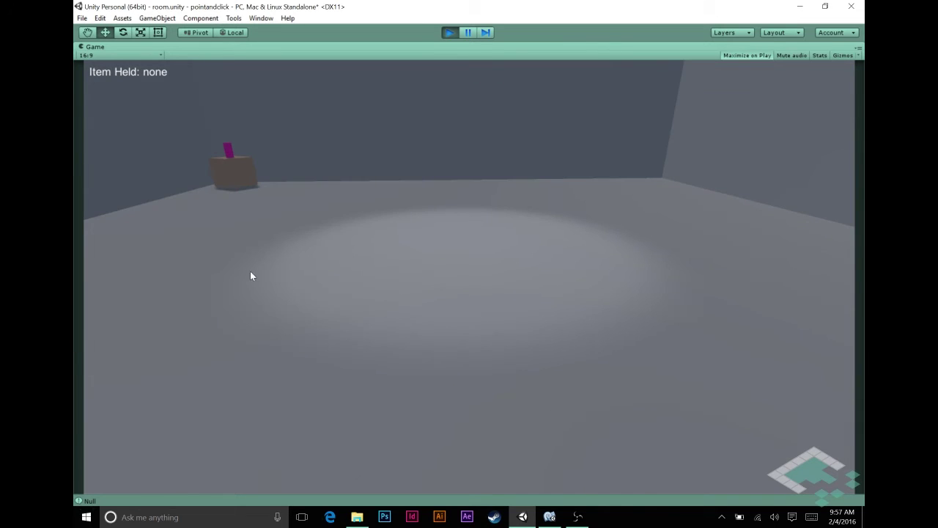
click(440, 290)
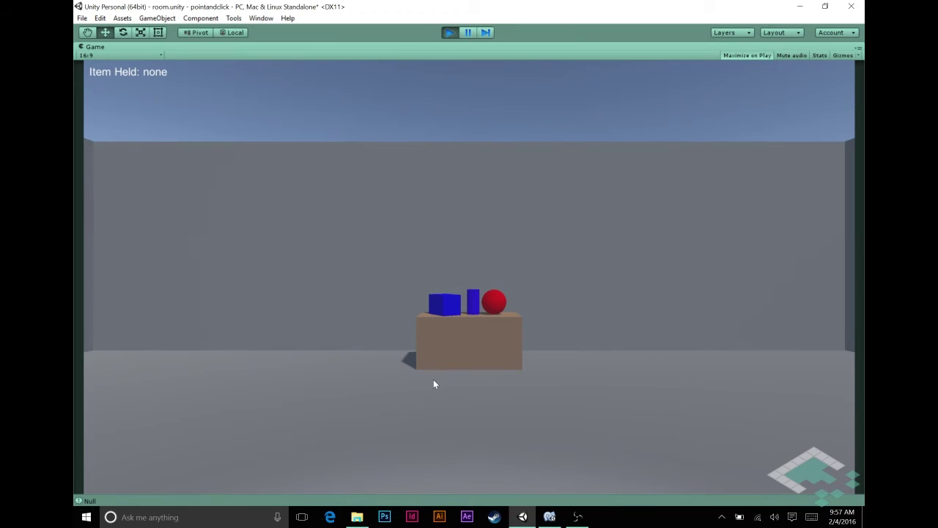
click(454, 345)
right_drag(387, 422, 74, 192)
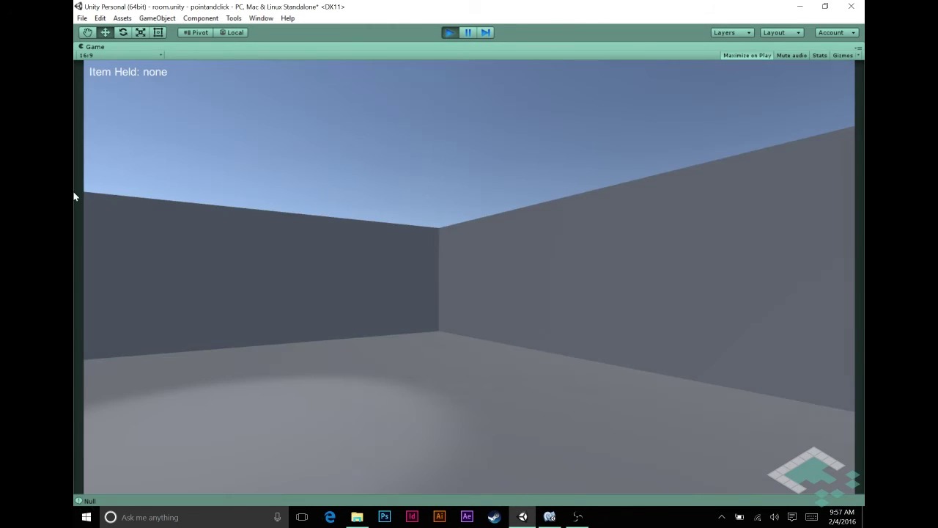
click(687, 440)
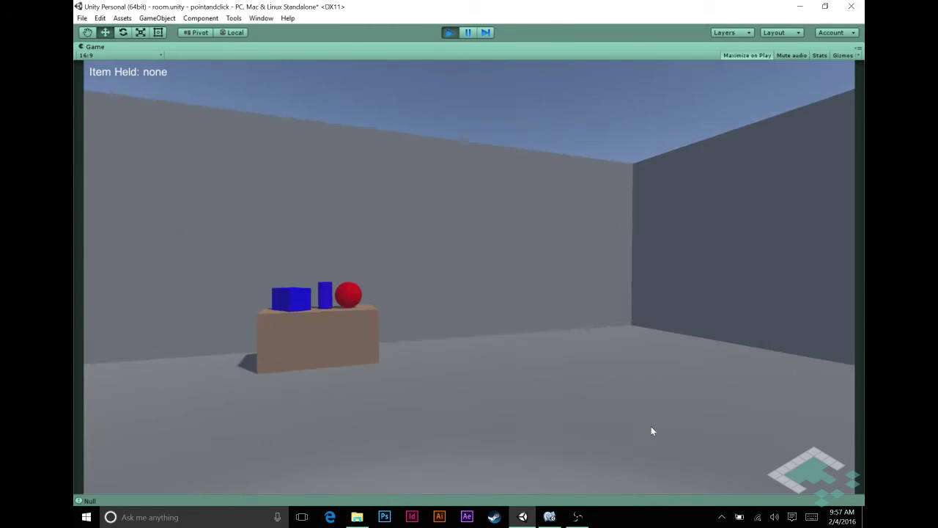
Test the route from Room Center to the corner box and its can, and return to Room Center
click(652, 431)
click(525, 320)
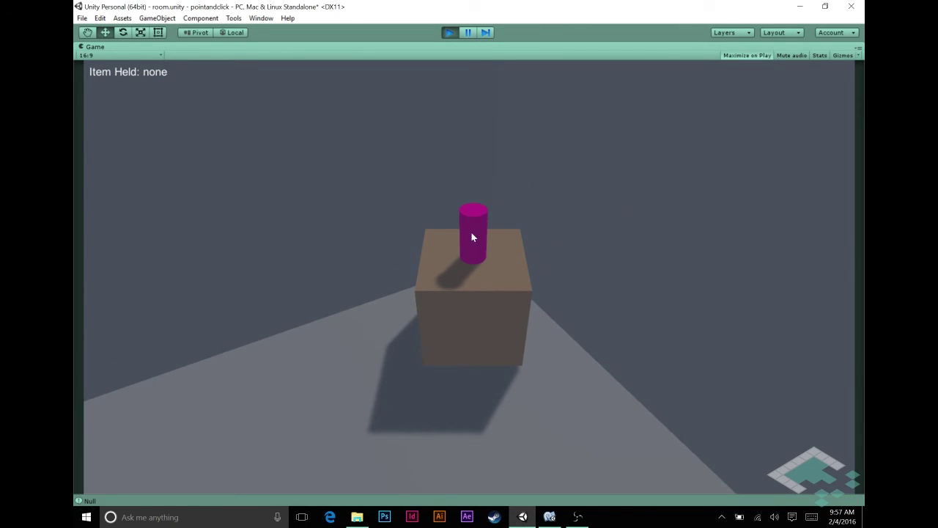
click(470, 249)
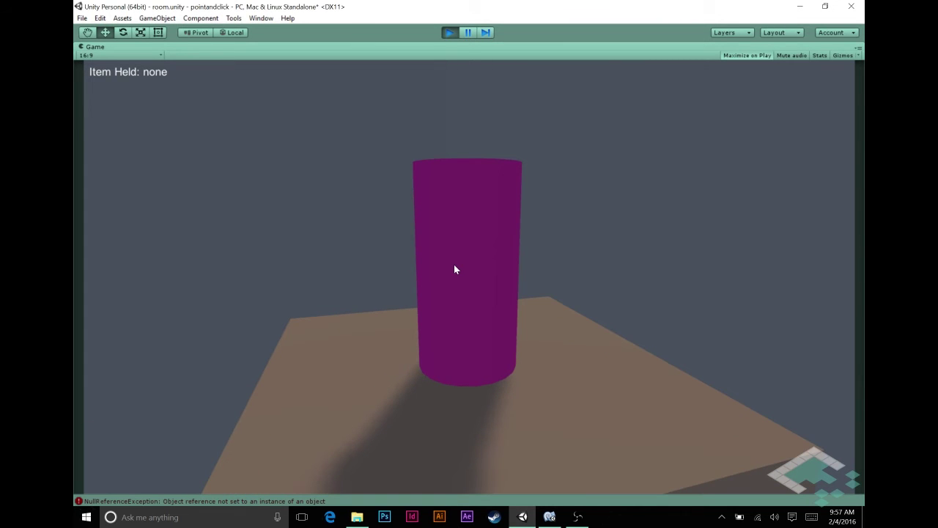
right_click(621, 319)
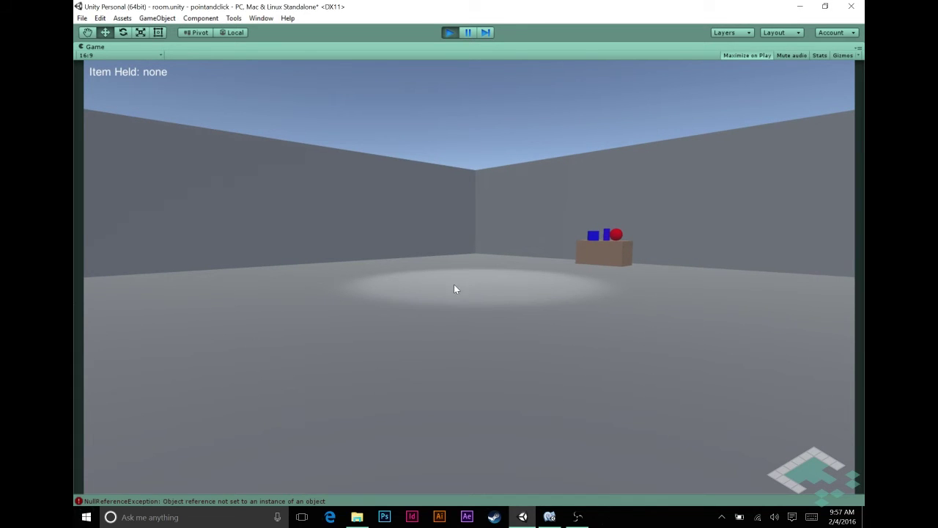
drag(454, 284, 515, 286)
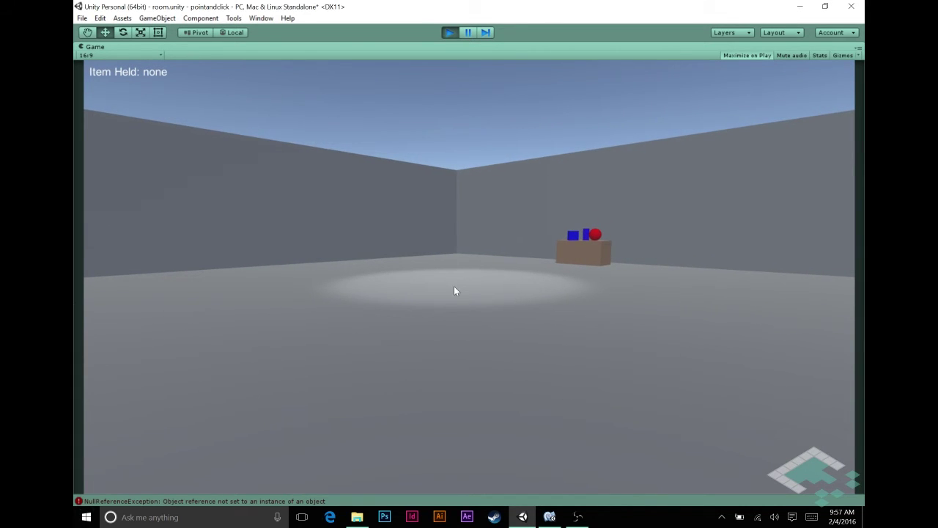
click(428, 304)
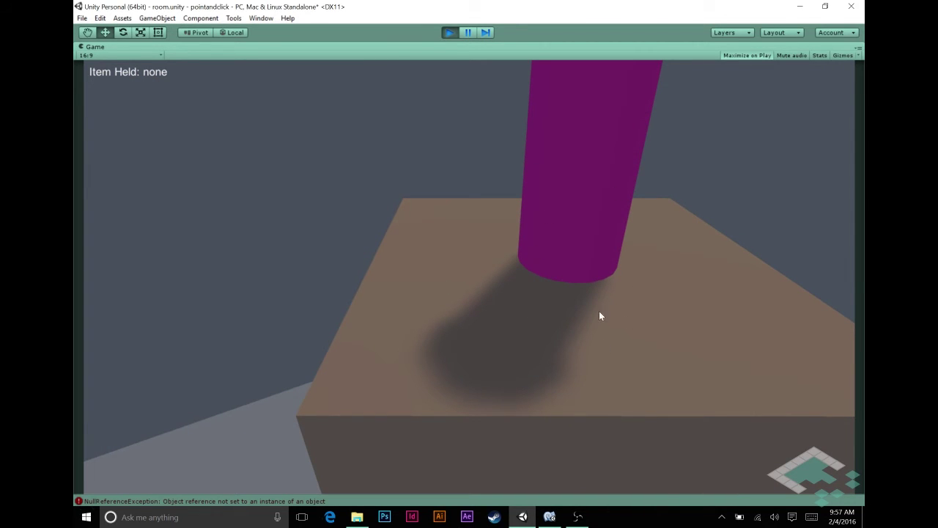
right_click(669, 308)
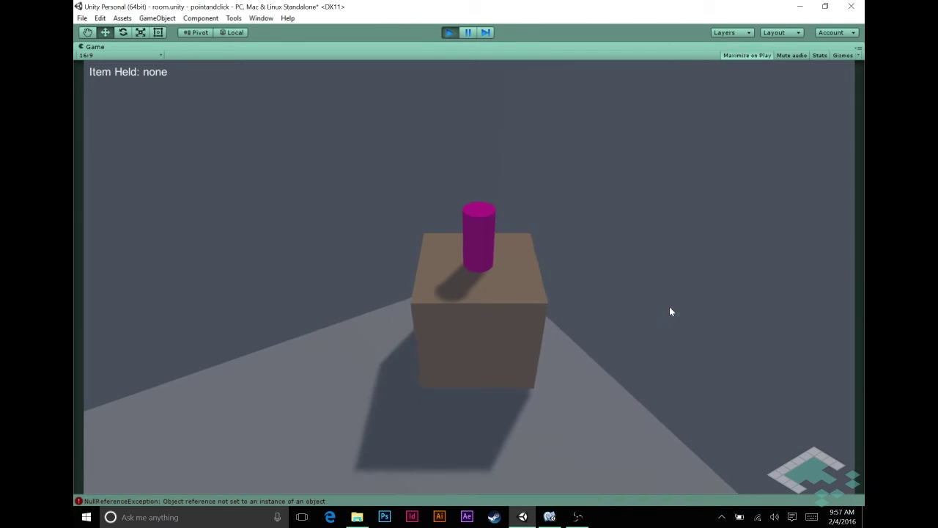
click(621, 395)
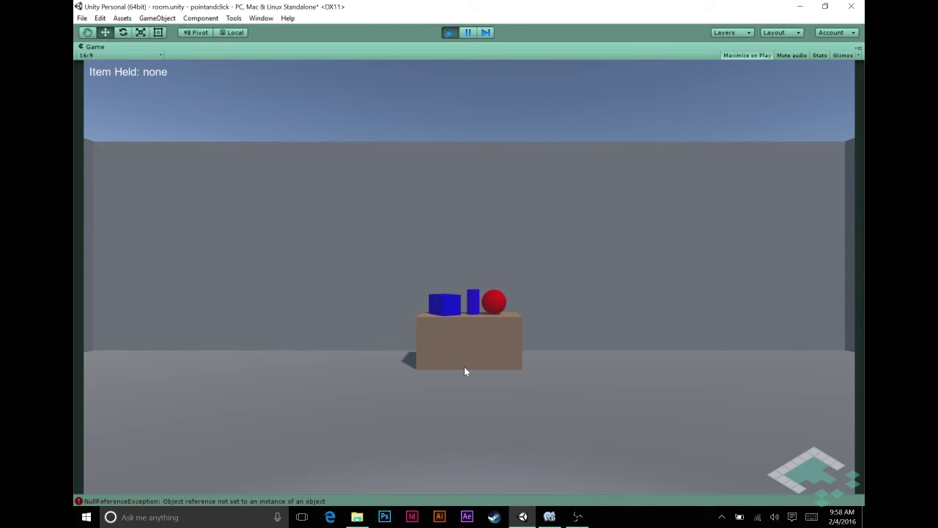
Repeat the trip to the can on the corner box and back to Room Center, and stop the game
click(749, 347)
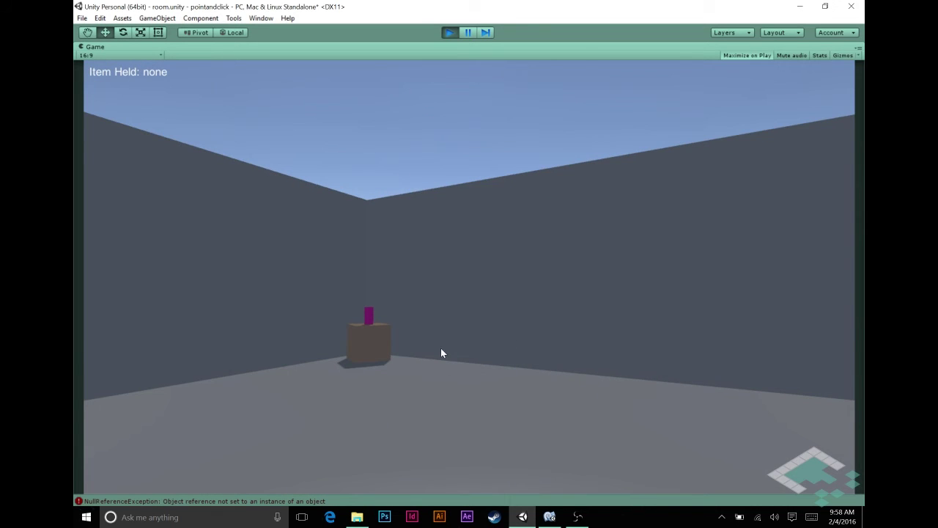
click(388, 348)
click(473, 260)
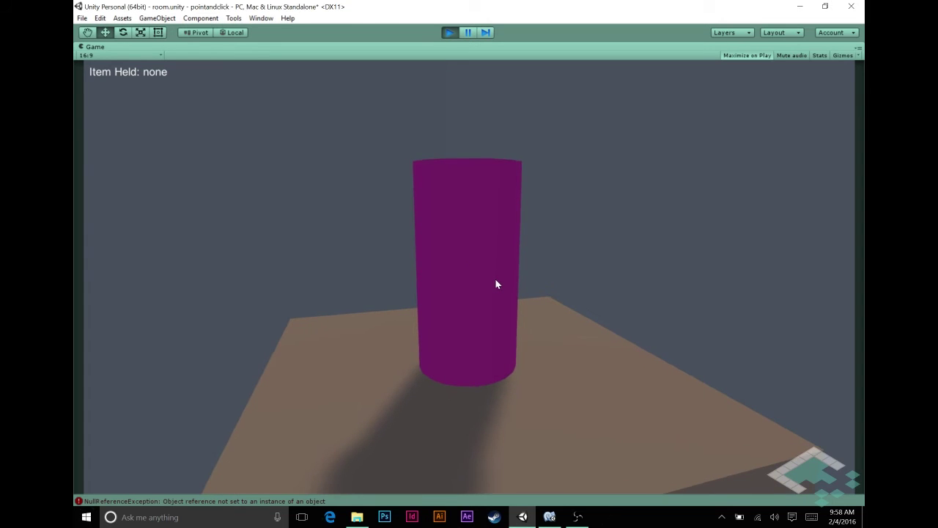
right_click(496, 279)
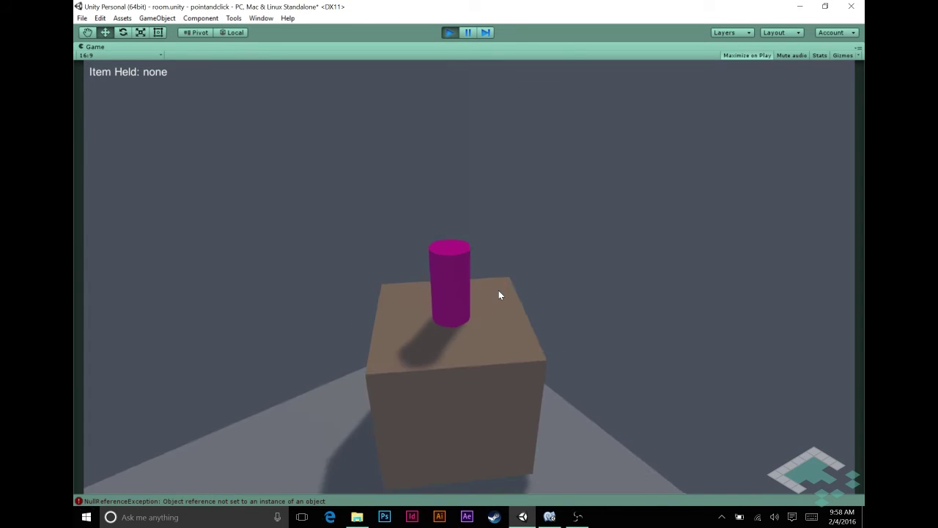
click(192, 358)
click(80, 358)
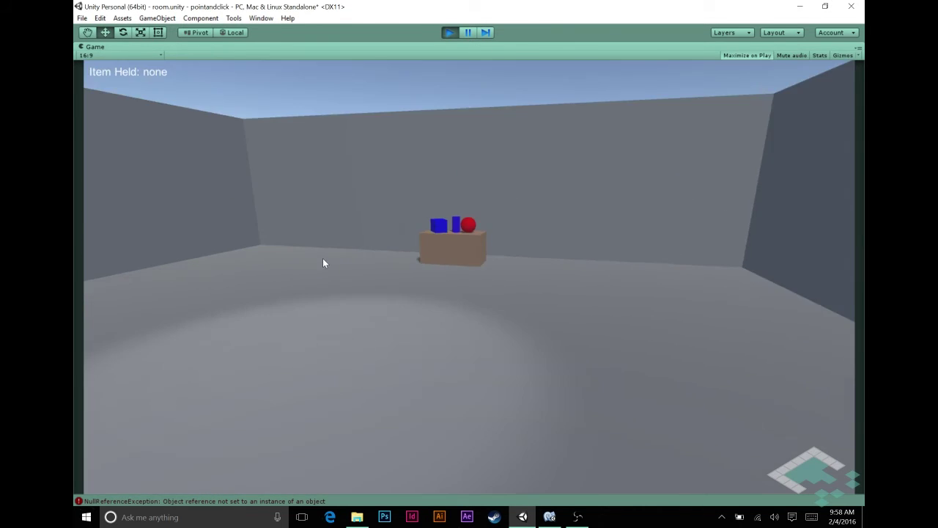
click(323, 262)
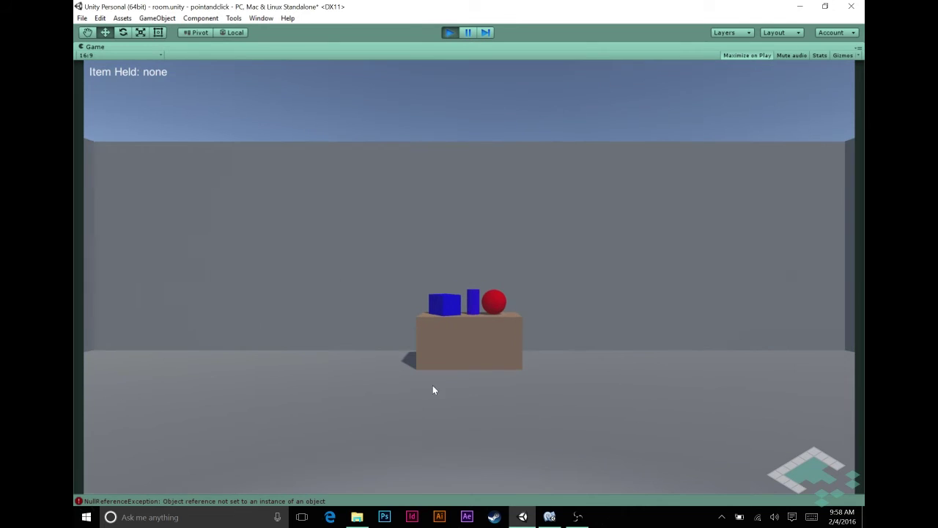
click(450, 33)
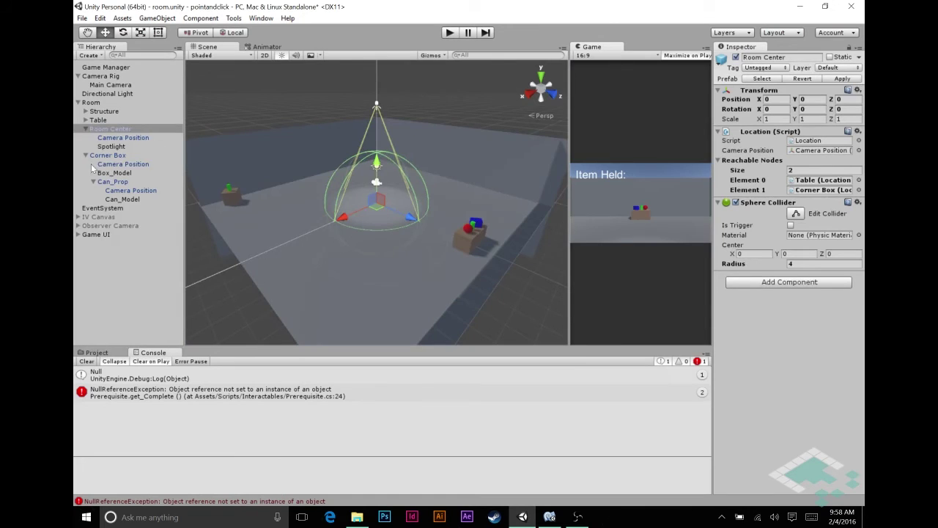
Add Room Center to the Reachable Nodes of Can_Prop's Prop script
click(110, 154)
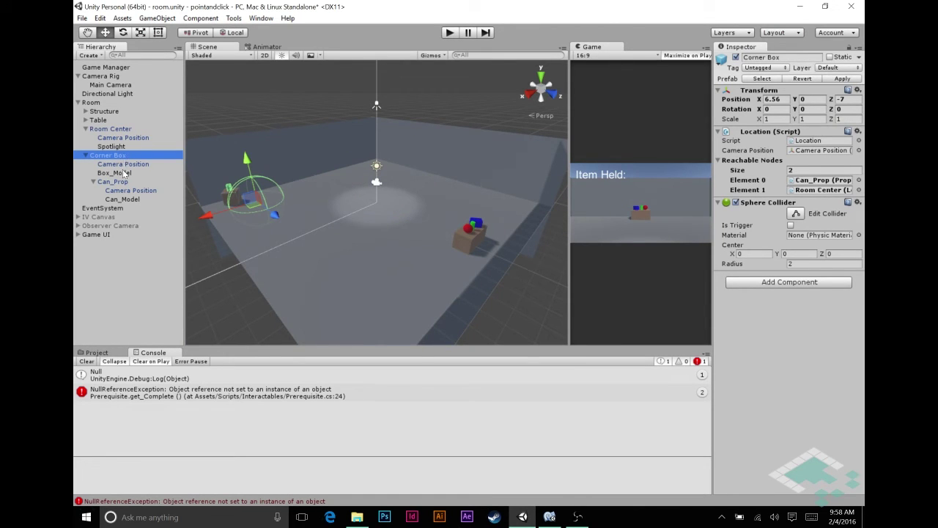
click(122, 183)
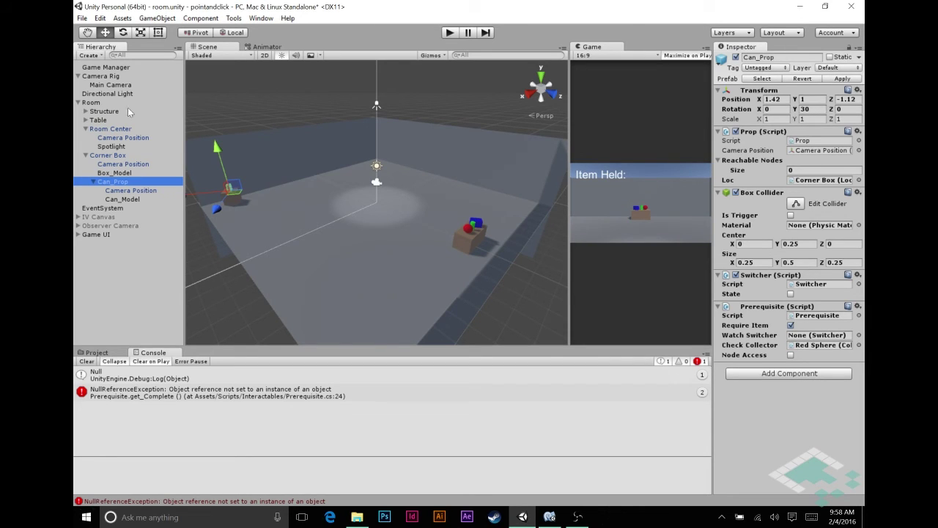
drag(111, 130, 794, 168)
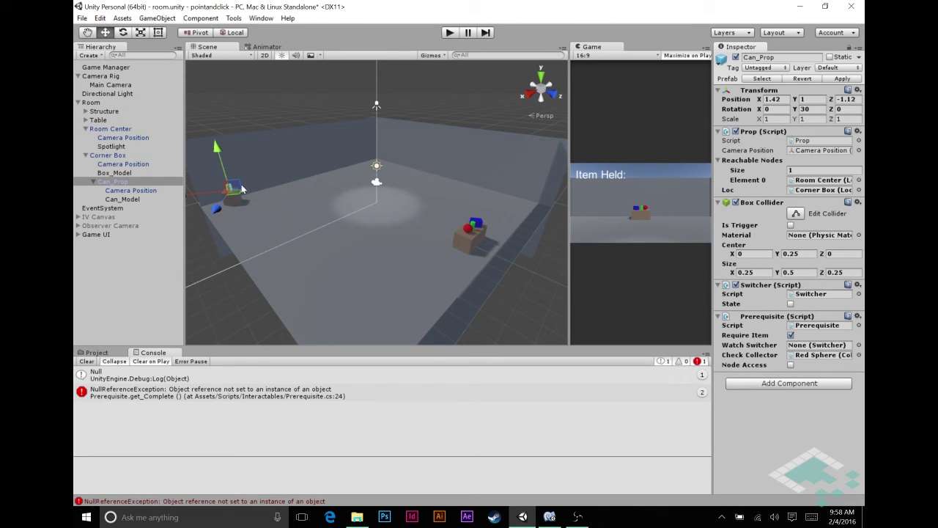
Run the game and test going from Room Center to the table and back through the spotlit floor
click(451, 32)
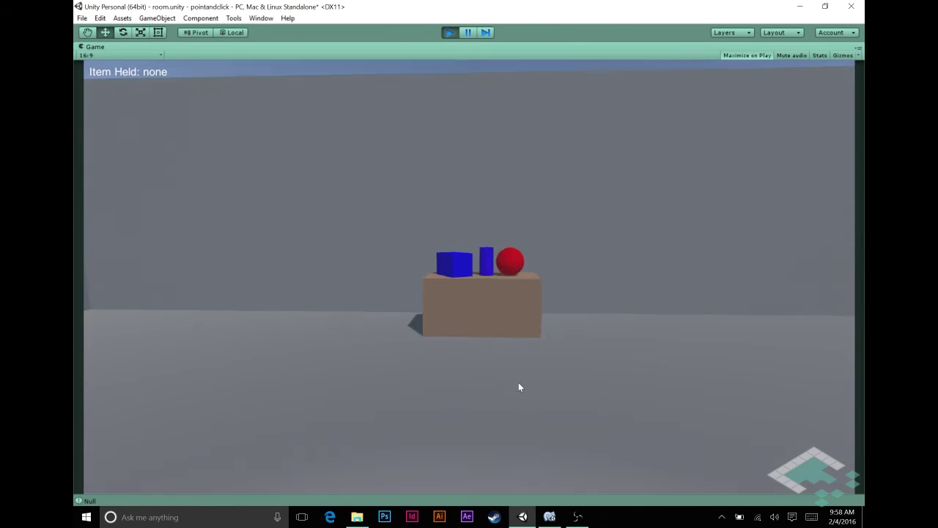
click(518, 381)
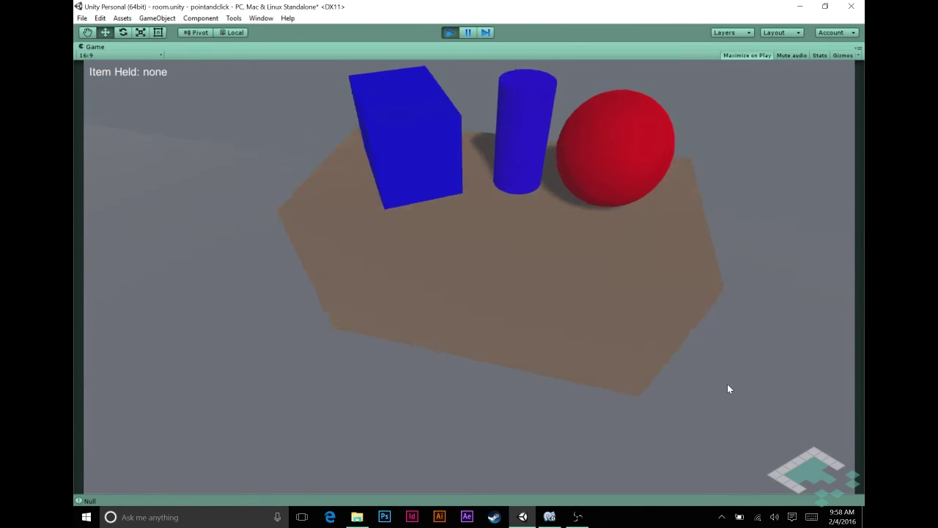
right_click(421, 417)
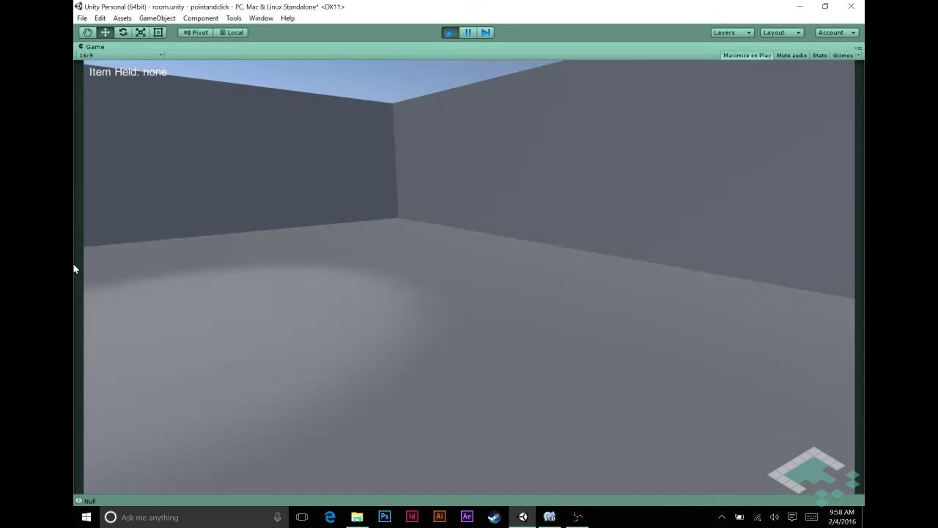
click(670, 314)
click(651, 318)
click(579, 378)
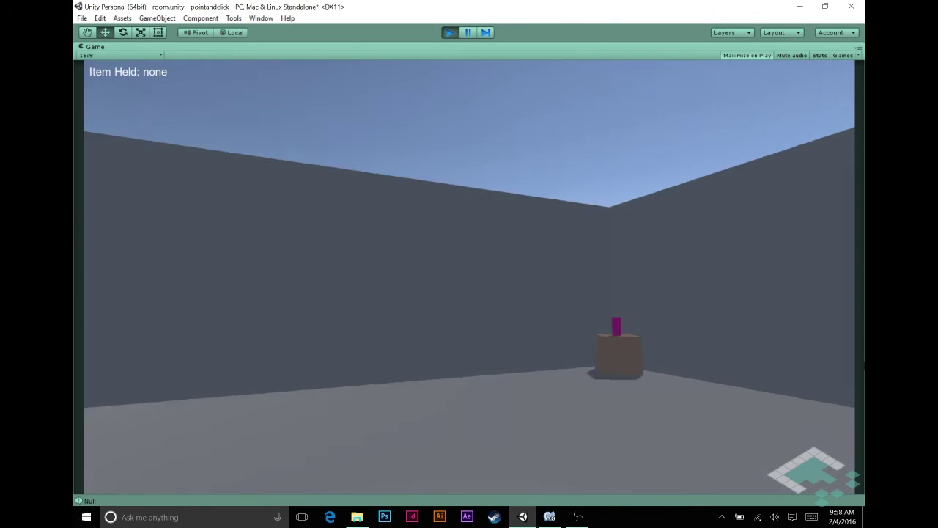
Test moving to the corner box's can without holding an item, and return to the spotlit Room Center
click(477, 343)
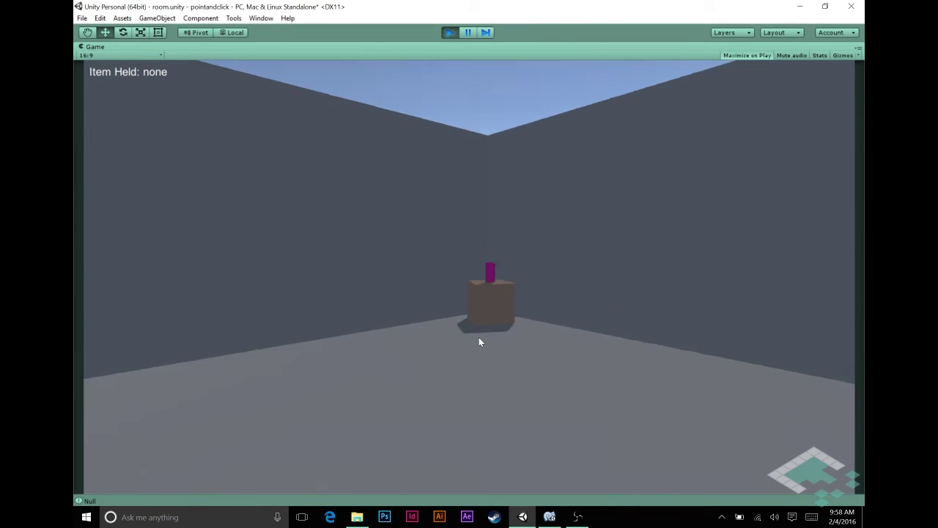
click(478, 246)
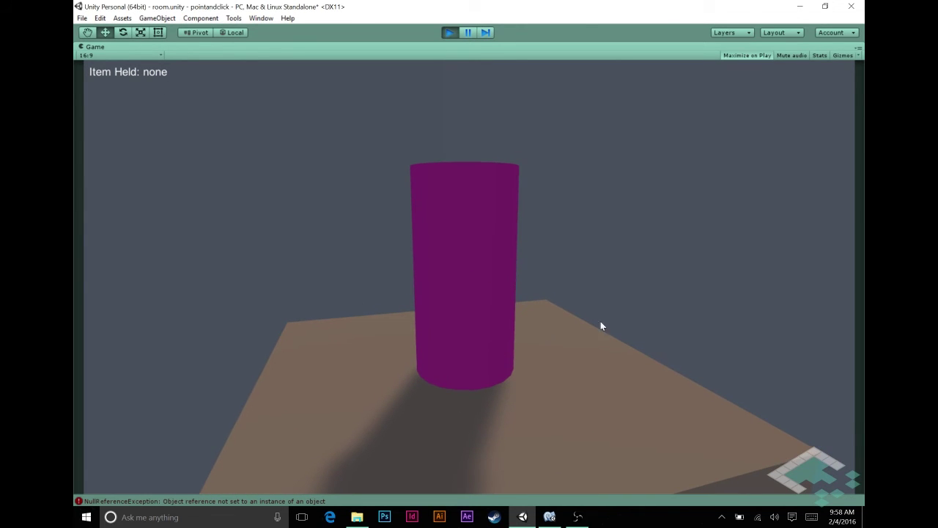
right_click(669, 312)
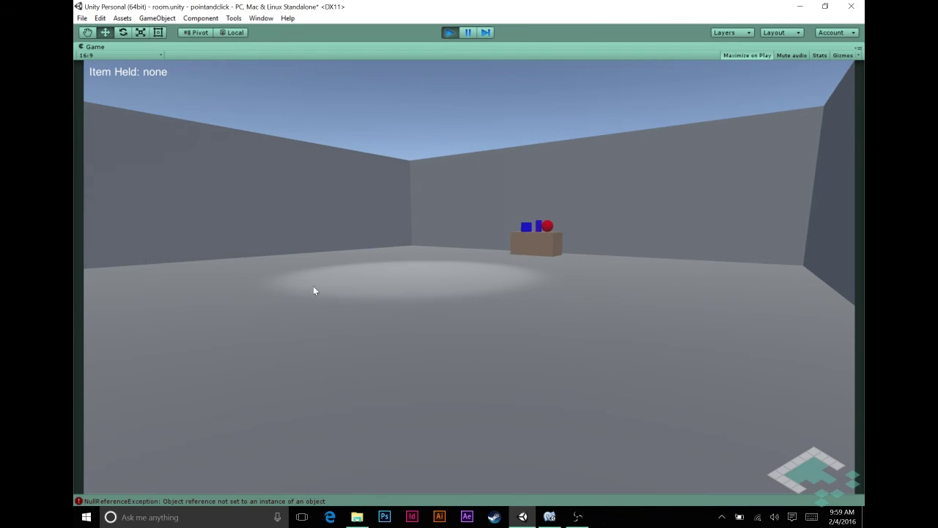
click(408, 282)
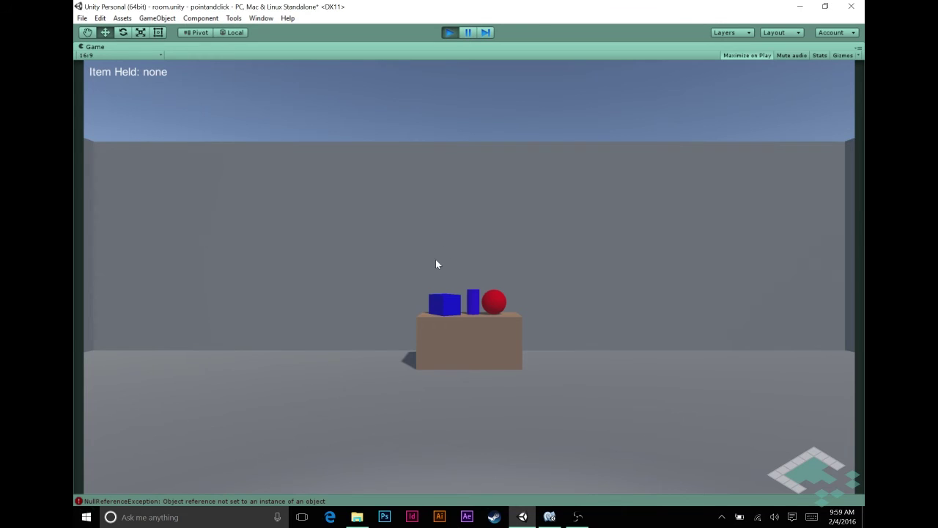
Collect the Gold Key from the red sphere on the table and return to Room Center
click(507, 296)
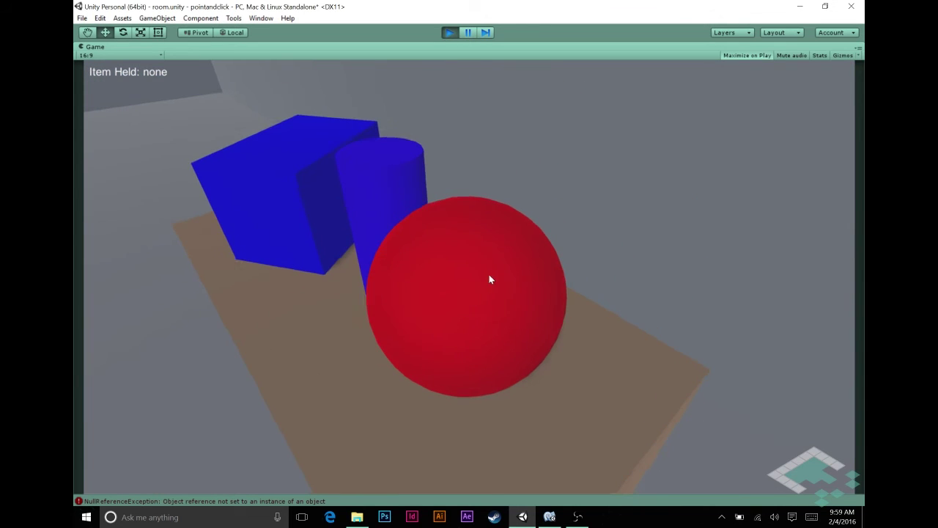
click(476, 286)
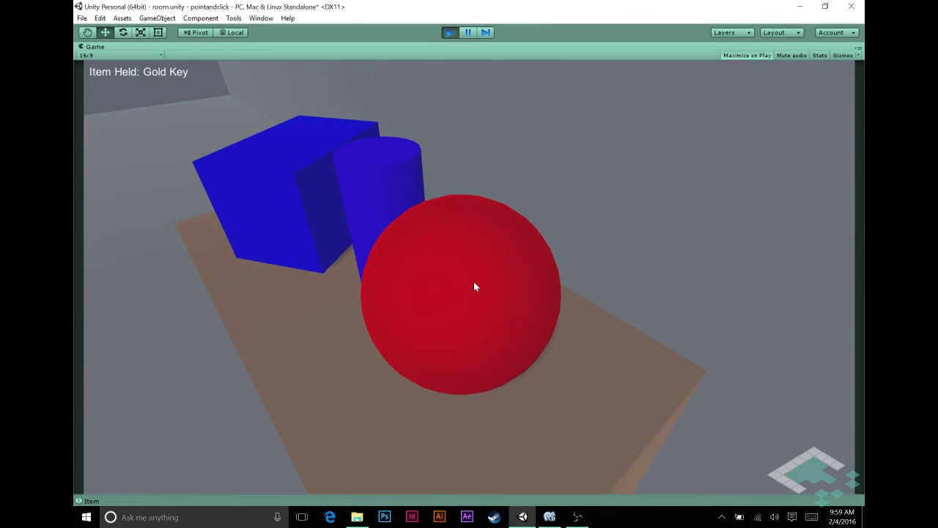
right_click(487, 310)
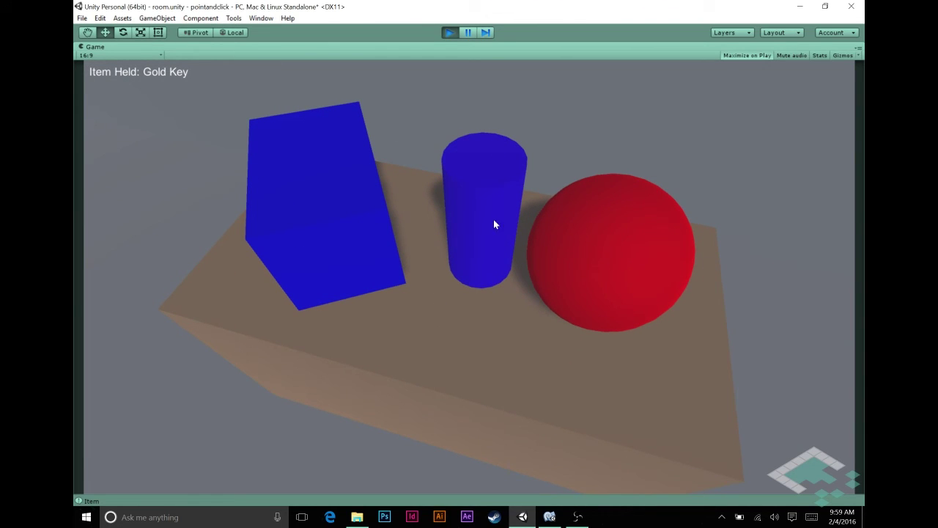
click(754, 398)
click(441, 283)
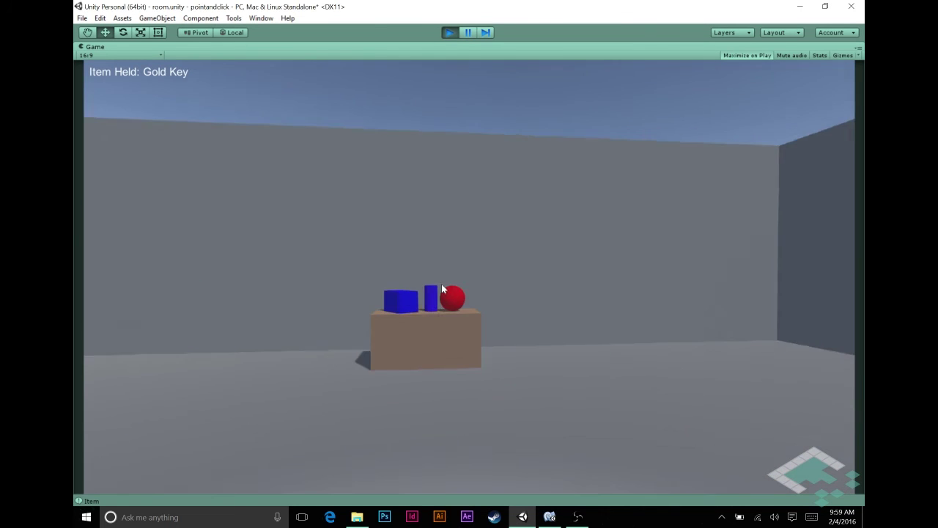
Test the can on the corner box while holding the Gold Key, return to Room Center and stop the game
click(449, 407)
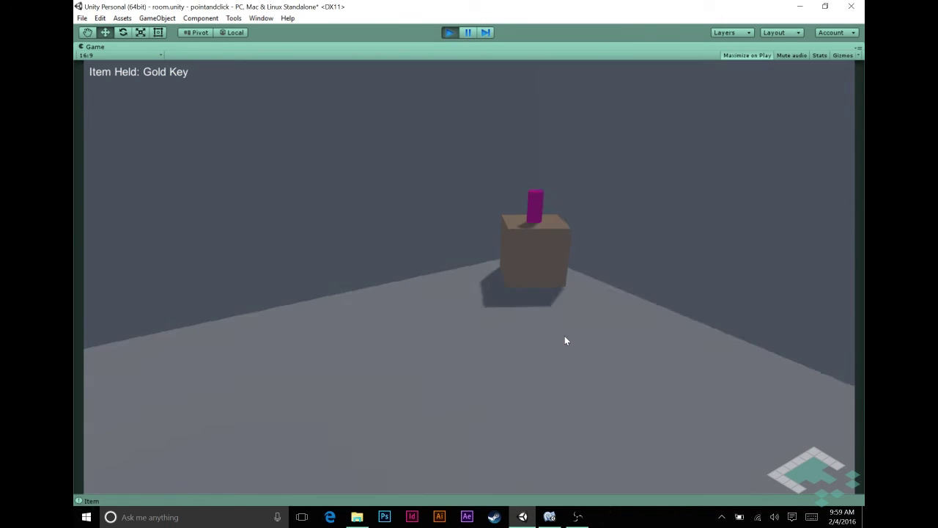
click(480, 244)
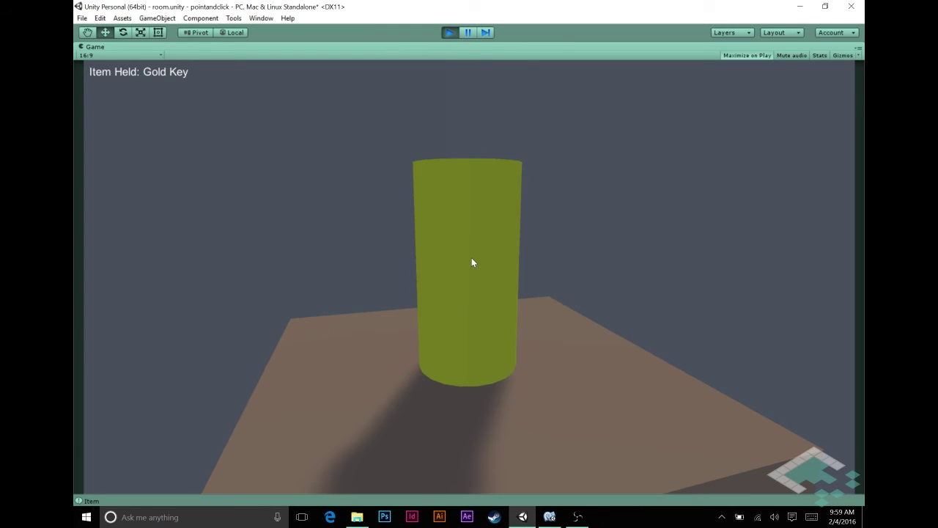
right_click(617, 284)
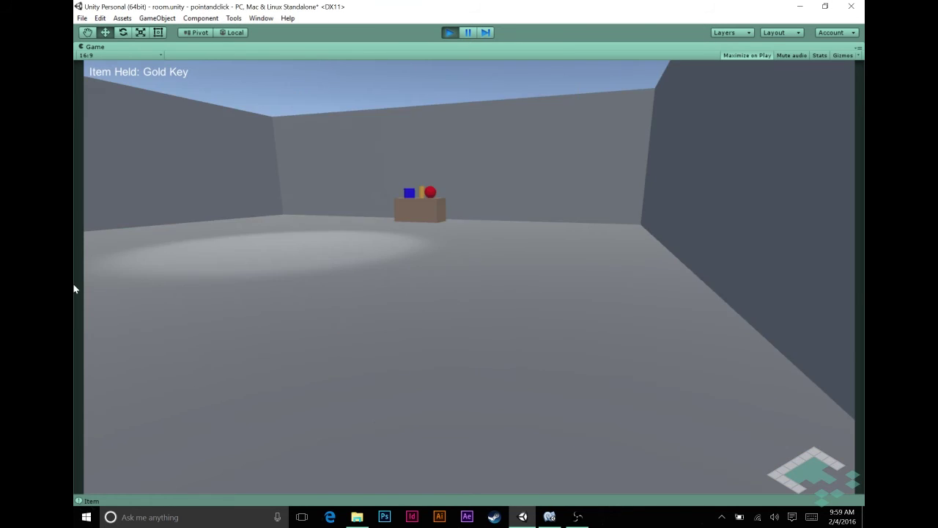
click(403, 268)
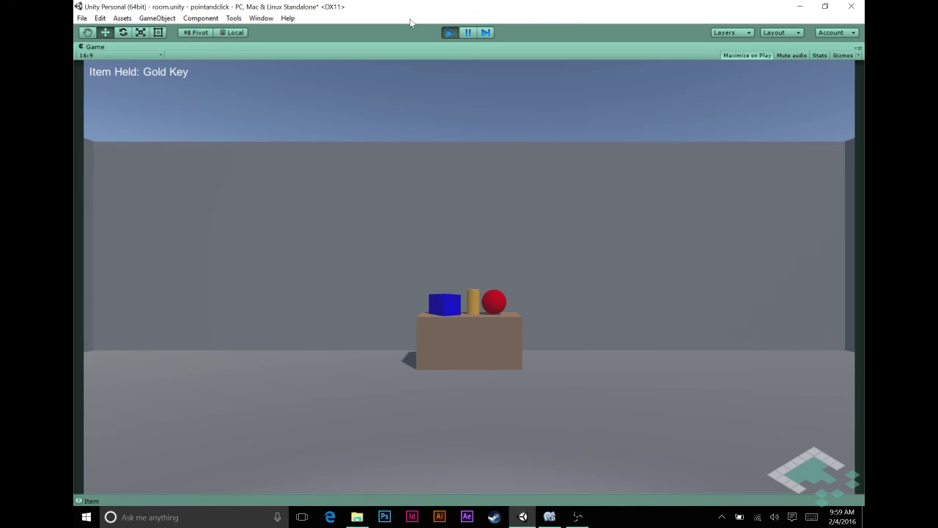
click(450, 32)
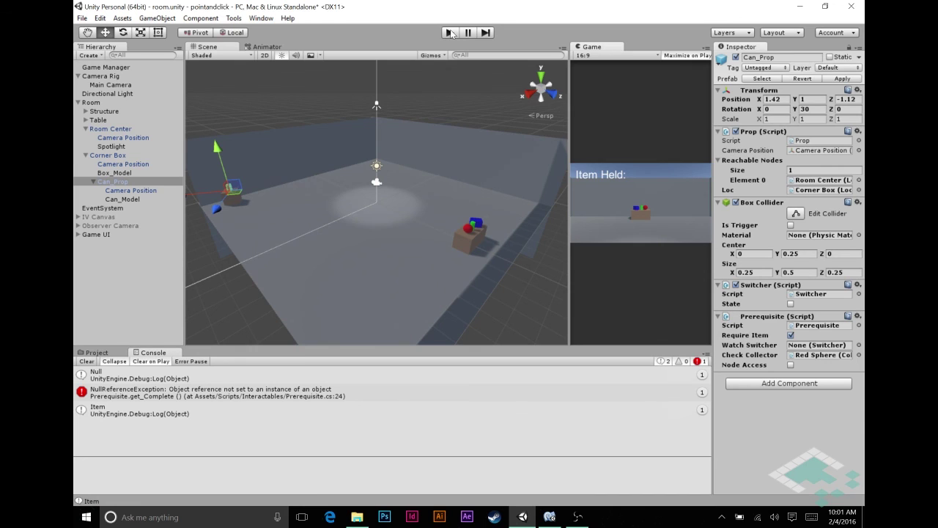
Restart the game and recheck the trip to the table and back to Room Center
click(450, 32)
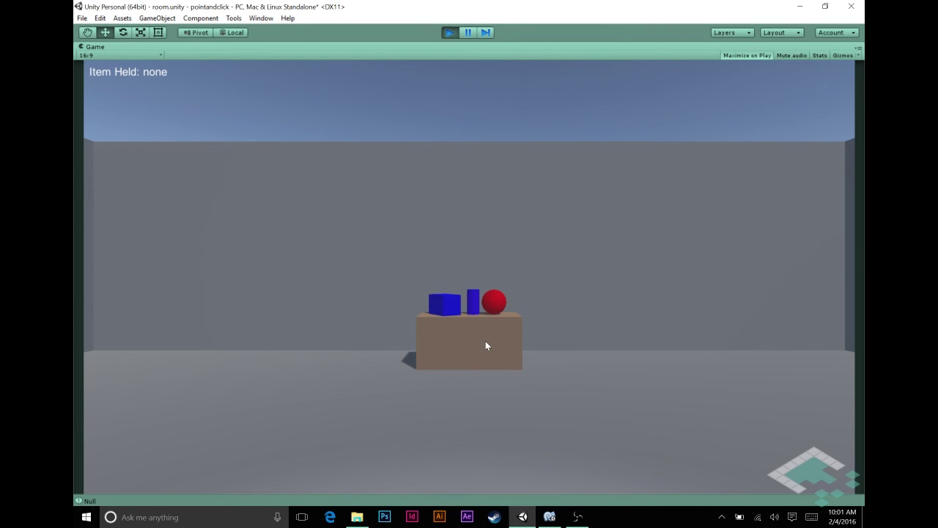
click(485, 341)
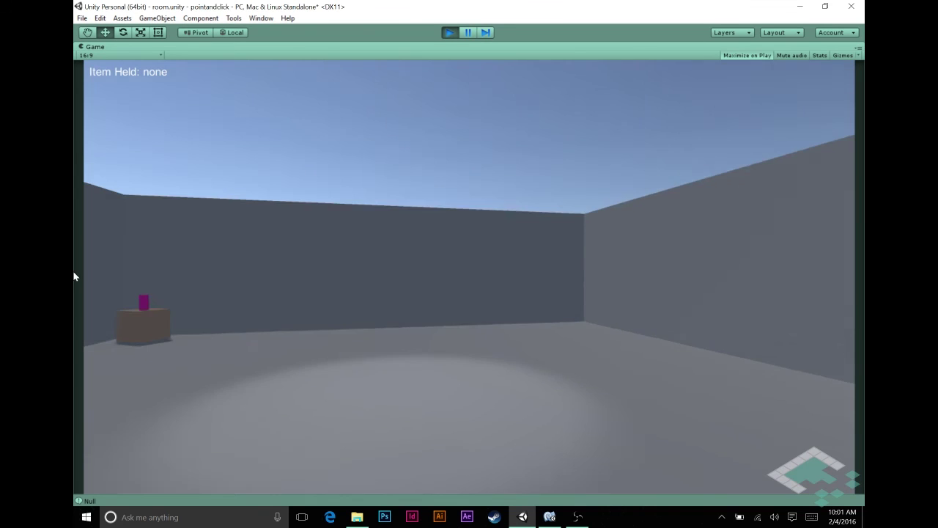
click(447, 383)
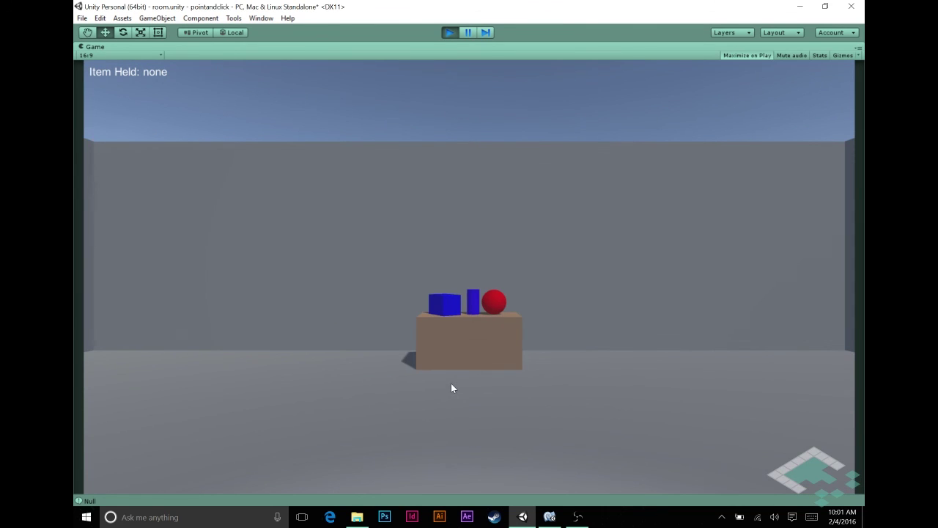